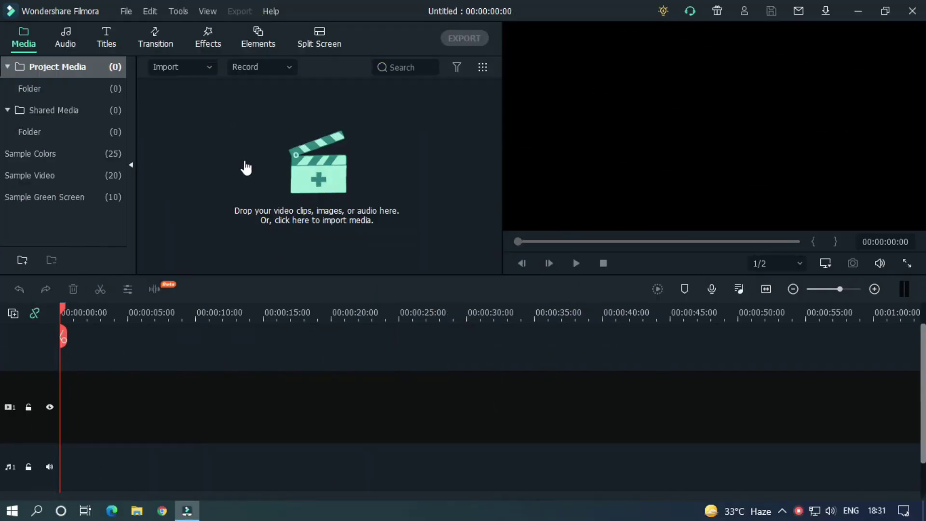
Place a Red sample colour clip on the timeline and zoom the timeline to one-second steps.
left_click(62, 155)
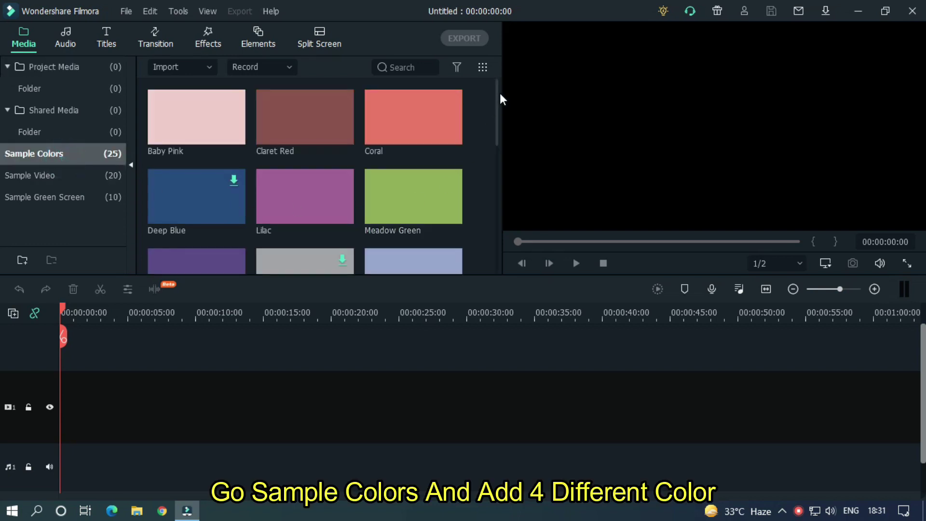
left_click_drag(497, 91, 481, 194)
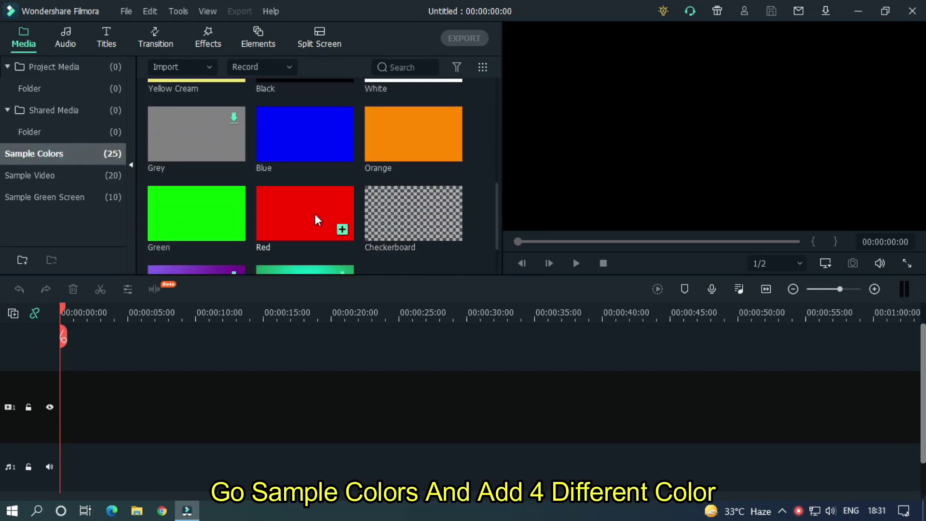
left_click_drag(315, 213, 113, 372)
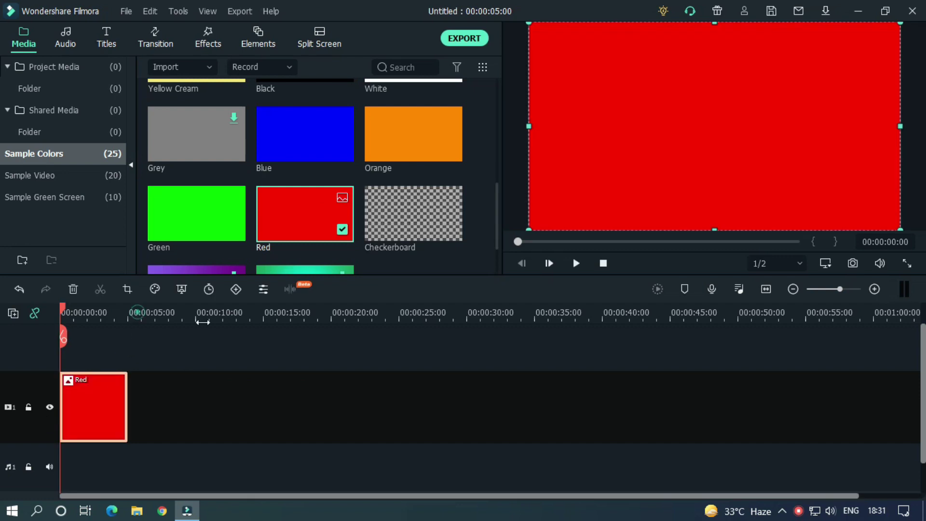
left_click_drag(202, 322, 500, 347)
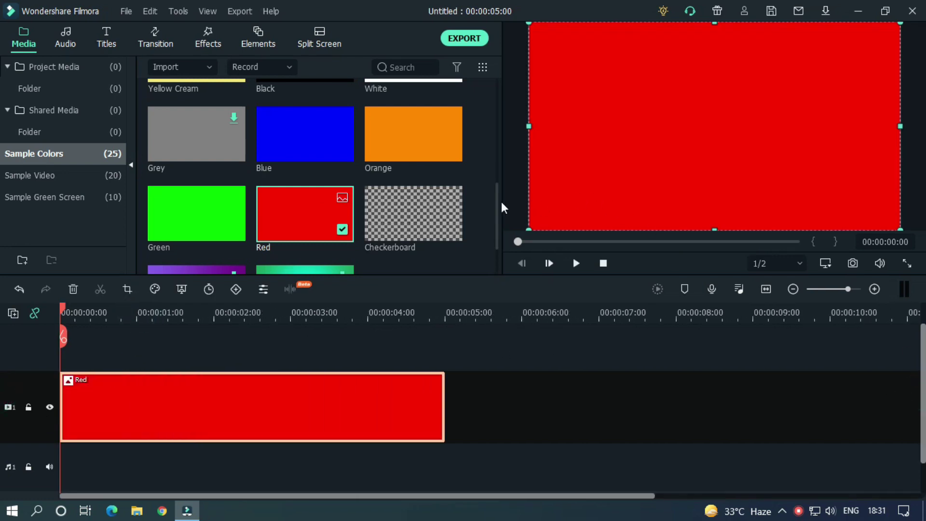
scroll(497, 195, "up", 3)
Add Orange, Medium Purple and Lilac colour clips, each on a new track above the last.
left_click_drag(413, 202, 77, 345)
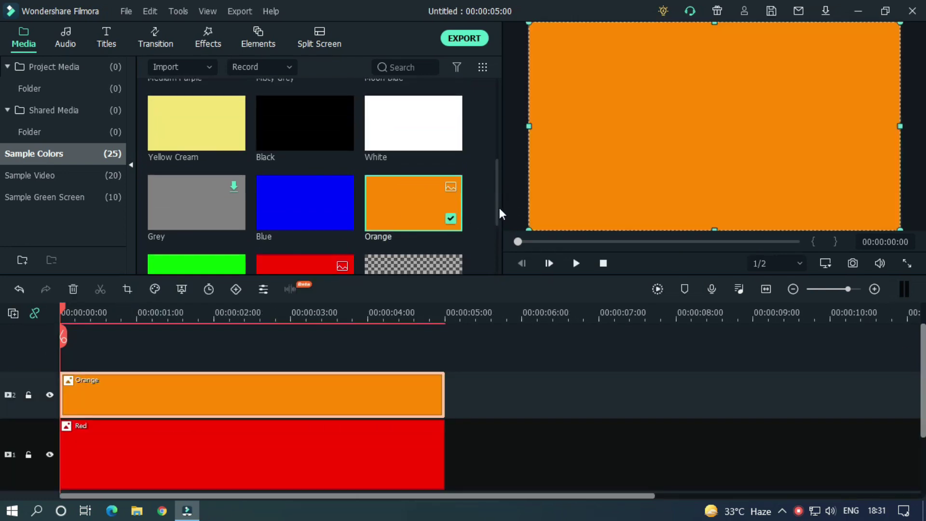
left_click_drag(499, 207, 500, 130)
left_click(198, 212)
left_click_drag(281, 200, 2, 369)
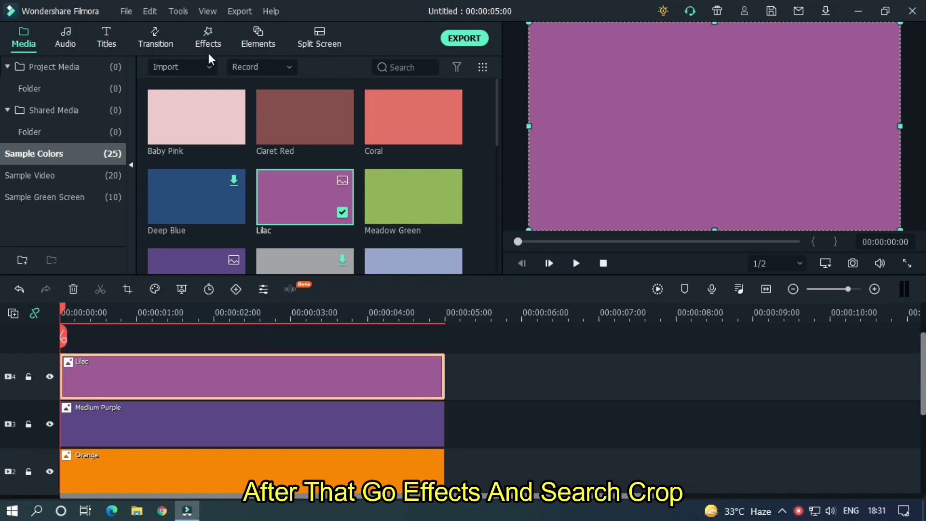
Search effects for 'cro' and drag Crop onto the Red, Orange, Medium Purple and Lilac clips.
left_click(208, 45)
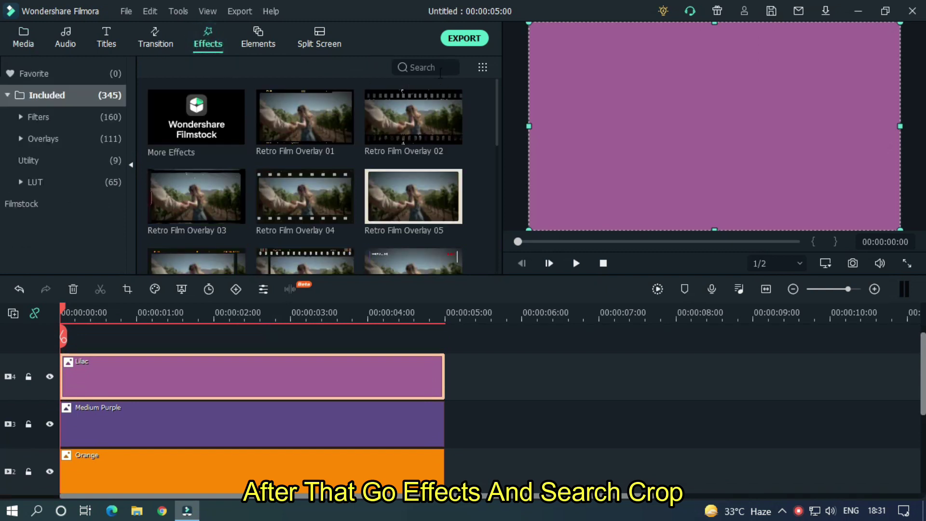
left_click(443, 69)
type("cro")
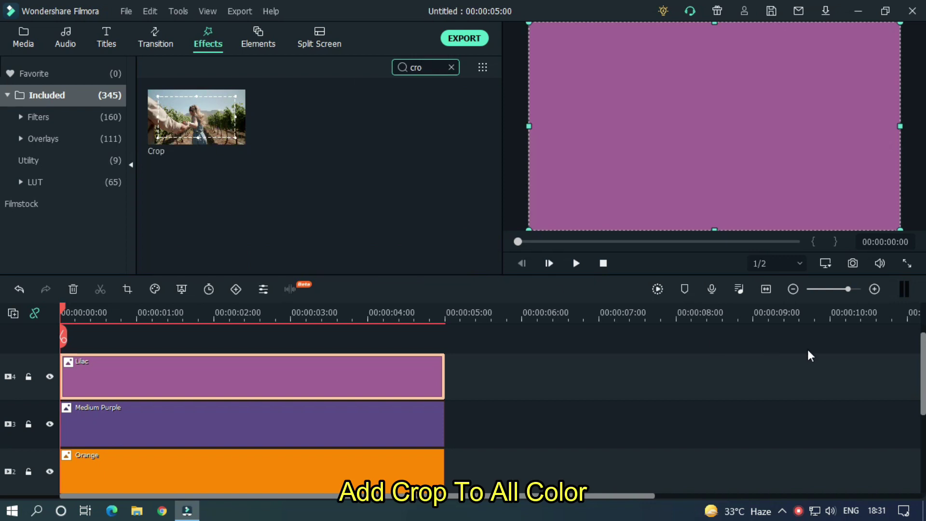
left_click_drag(922, 357, 922, 393)
left_click_drag(185, 134, 189, 453)
left_click_drag(195, 147, 184, 399)
left_click_drag(194, 196, 195, 355)
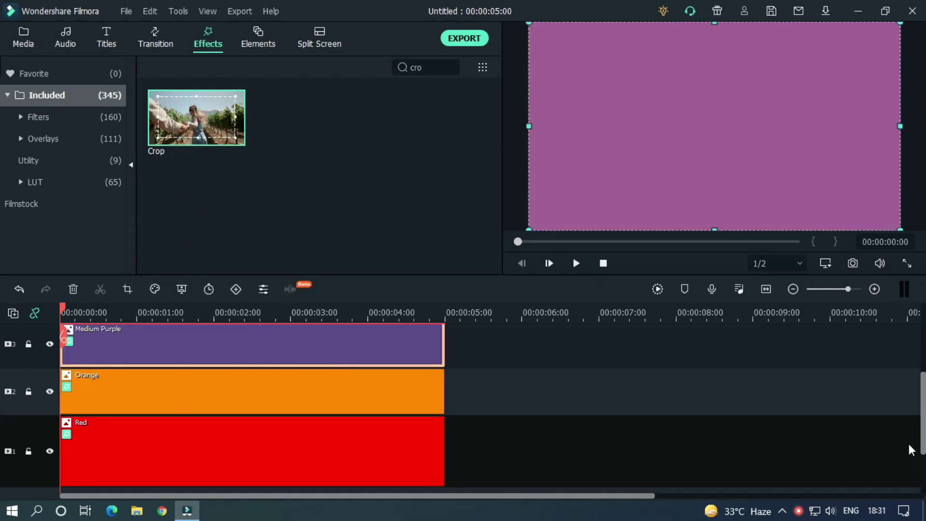
scroll(922, 410, "up", 2)
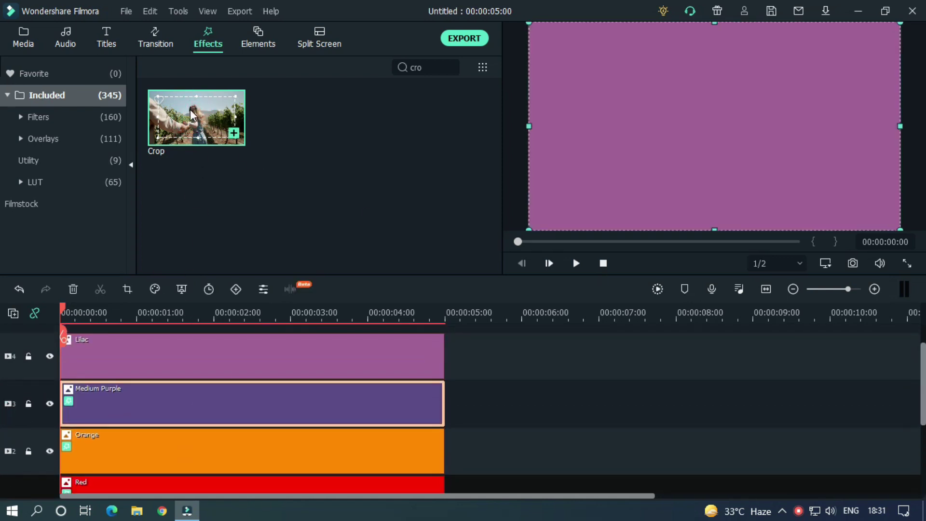
left_click_drag(192, 115, 145, 361)
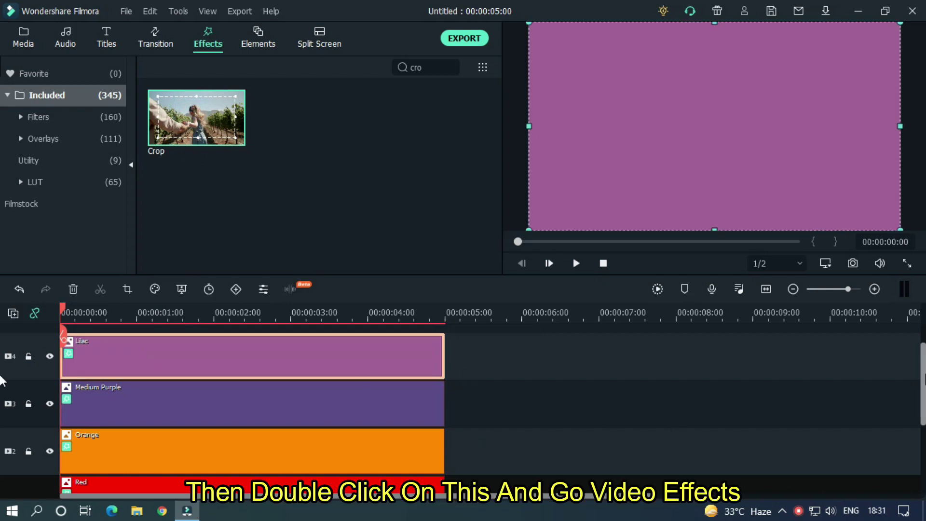
scroll(4, 386, "down", 2)
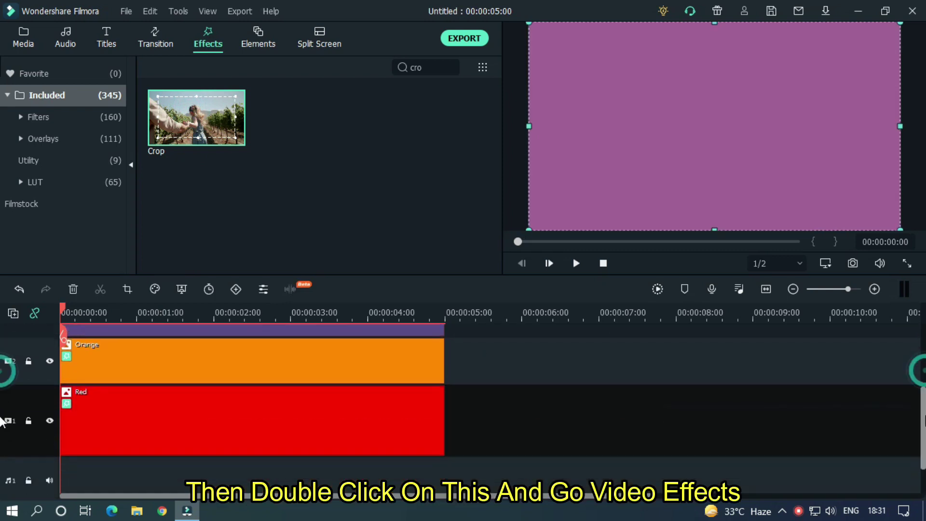
Open the clip properties and set the Lilac clip's bottom crop to 75.
double_click(375, 411)
scroll(4, 429, "up", 3)
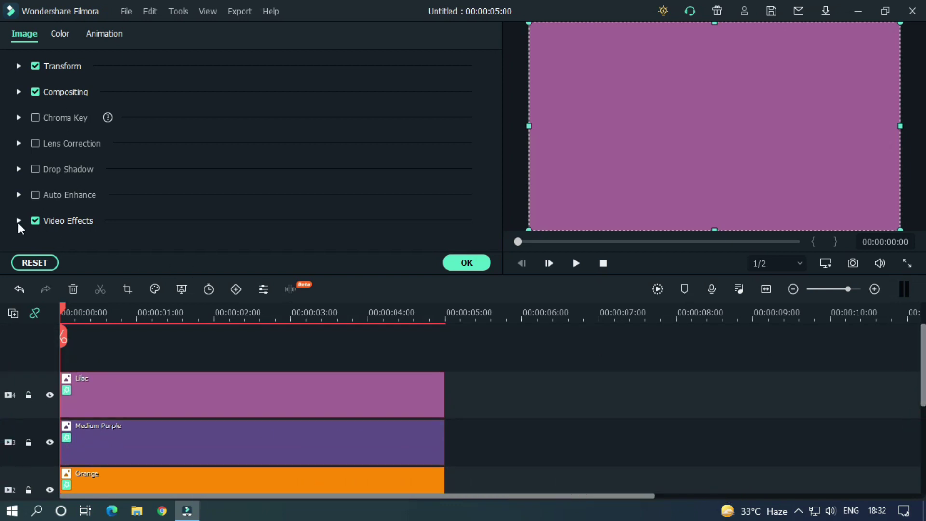
left_click_drag(500, 83, 500, 158)
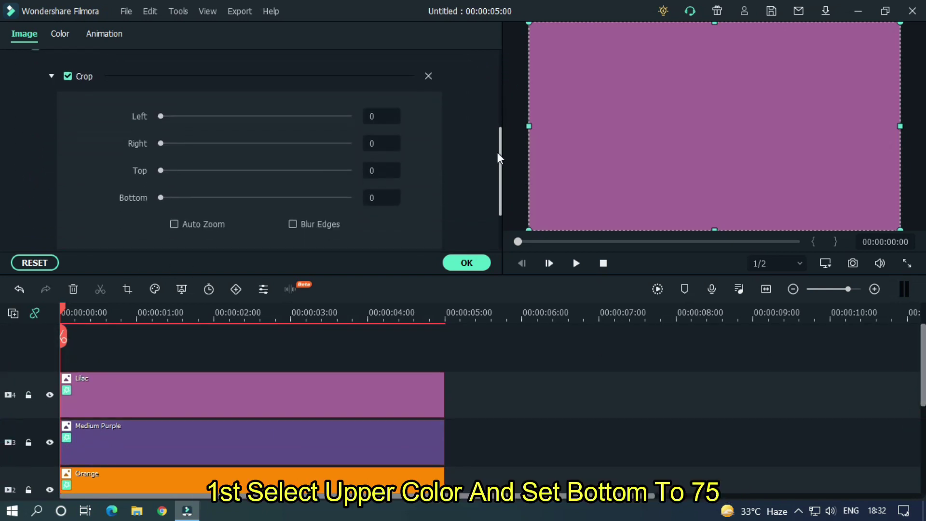
left_click(329, 386)
left_click(329, 386)
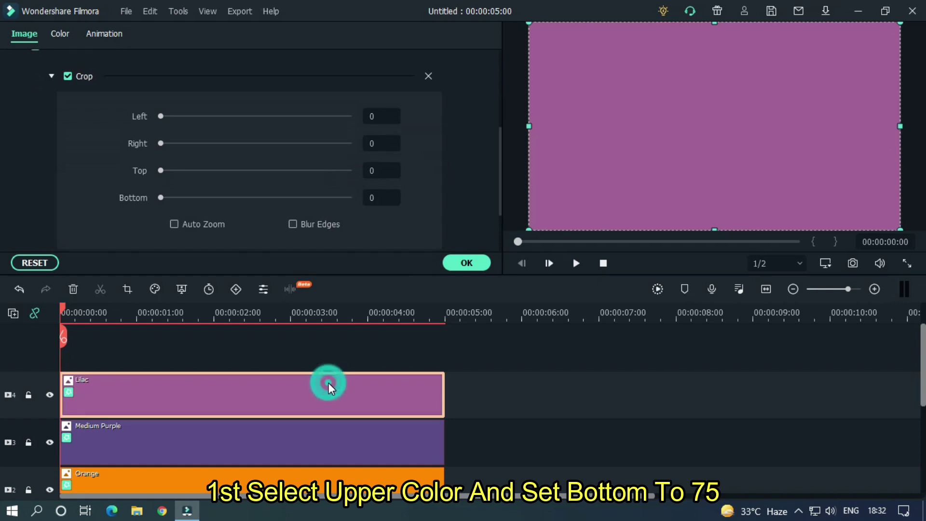
left_click(374, 197)
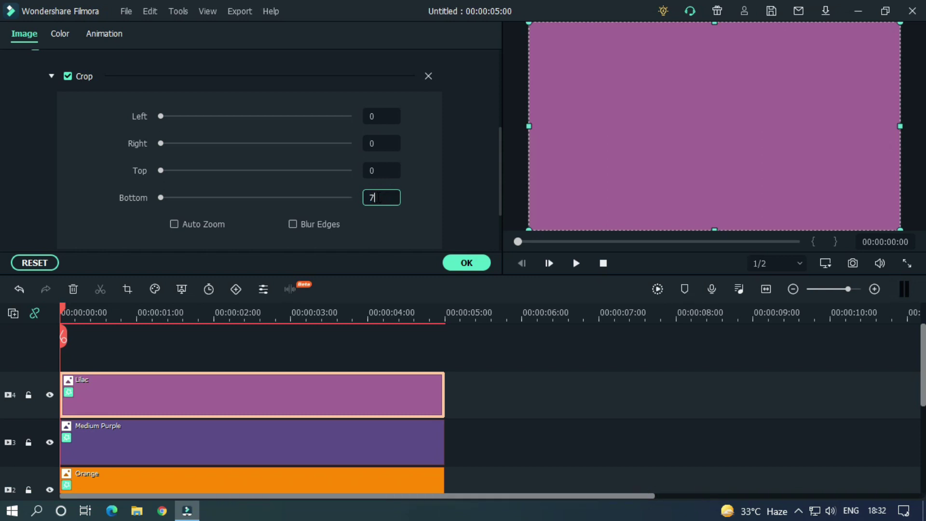
type("75")
key("Return")
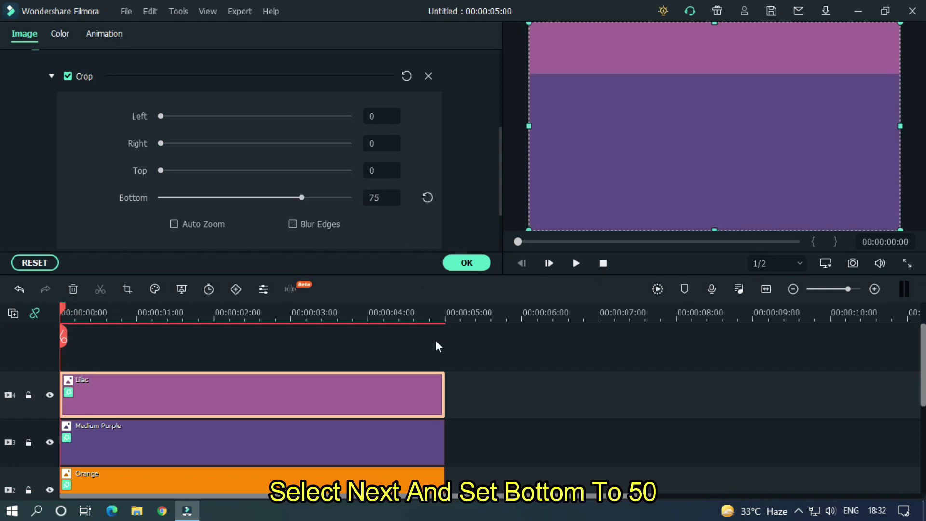
Set the Medium Purple clip's bottom crop to 50.
left_click(360, 438)
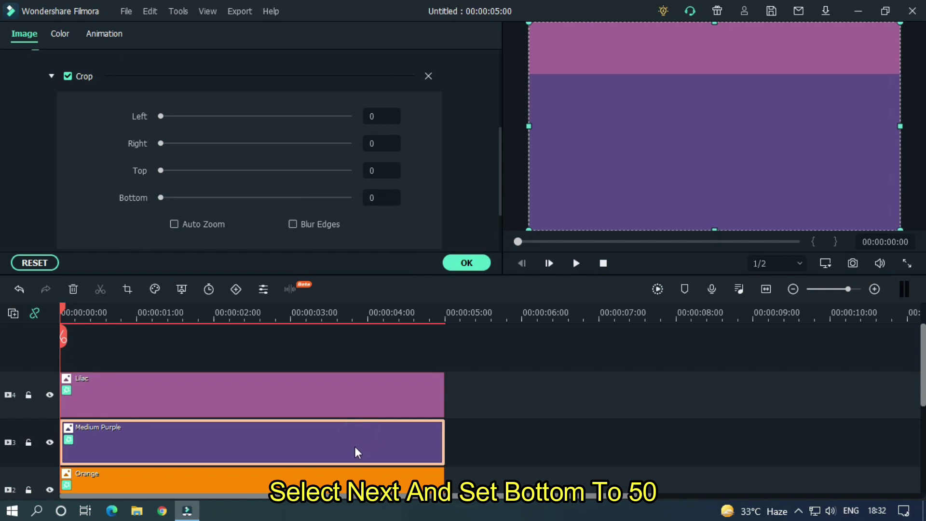
left_click(384, 200)
type("50")
key("Return")
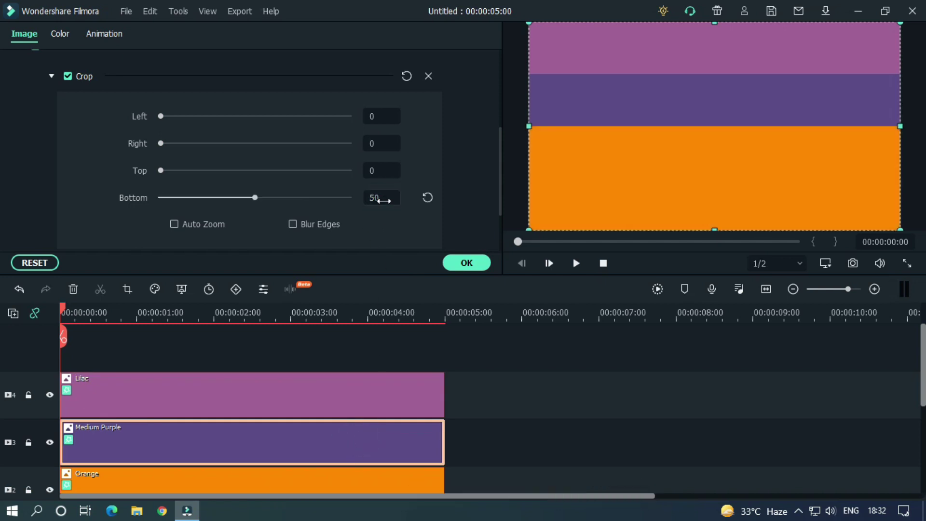
Set the Orange clip's bottom crop to 25 and apply the crop settings.
scroll(725, 408, "down", 2)
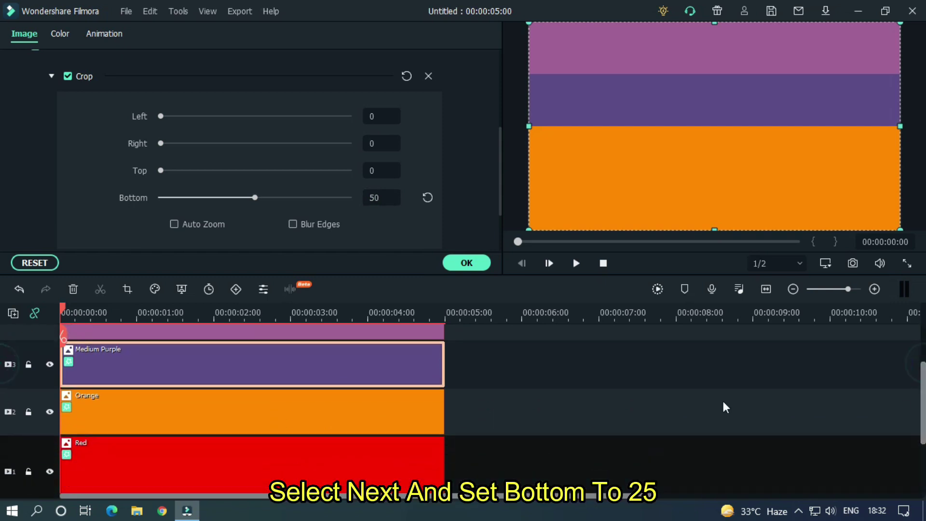
left_click(375, 424)
left_click(380, 197)
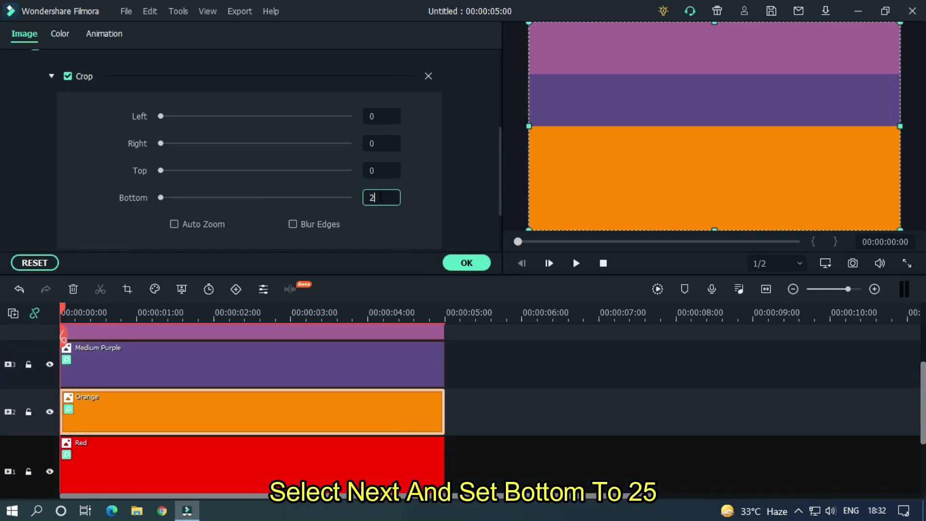
key("Return")
left_click(466, 262)
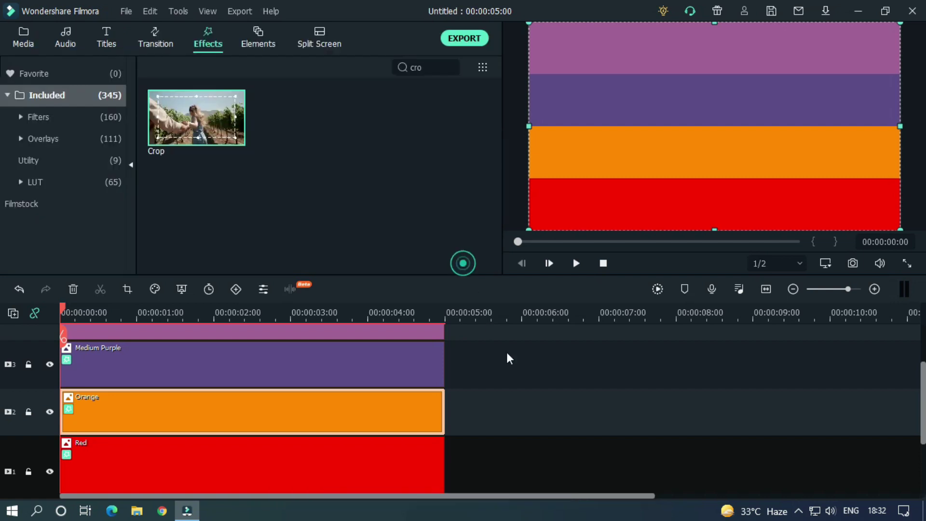
Search effects for 'wate' and add the Water effect on a new top track.
left_click(537, 404)
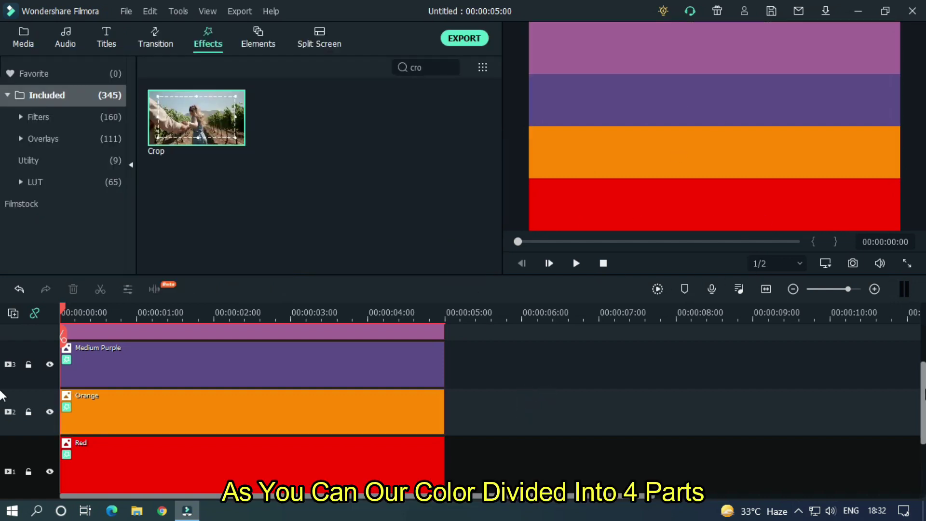
scroll(2, 396, "up", 3)
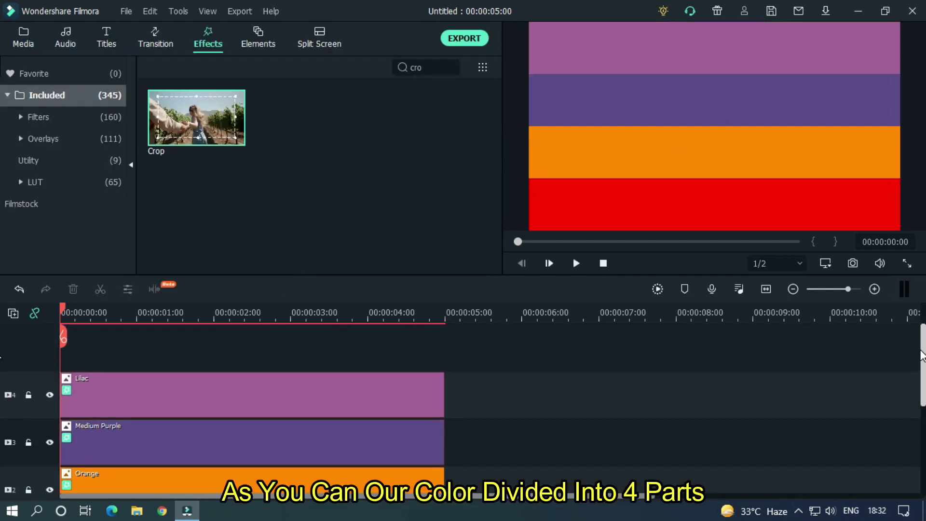
left_click(18, 40)
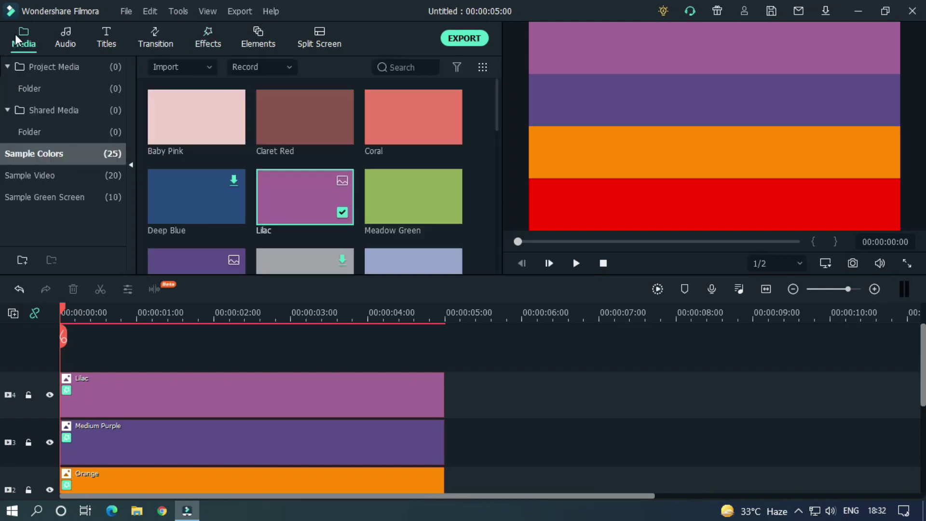
left_click(207, 39)
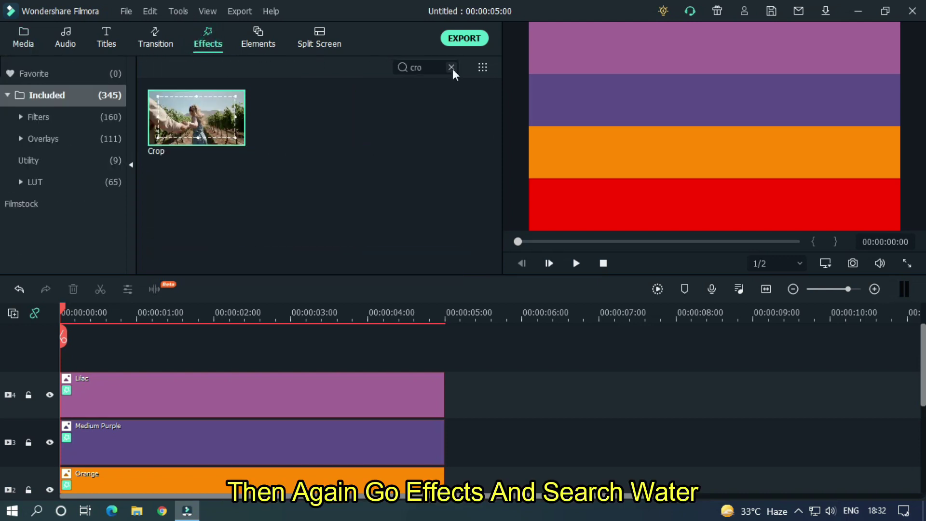
left_click(452, 67)
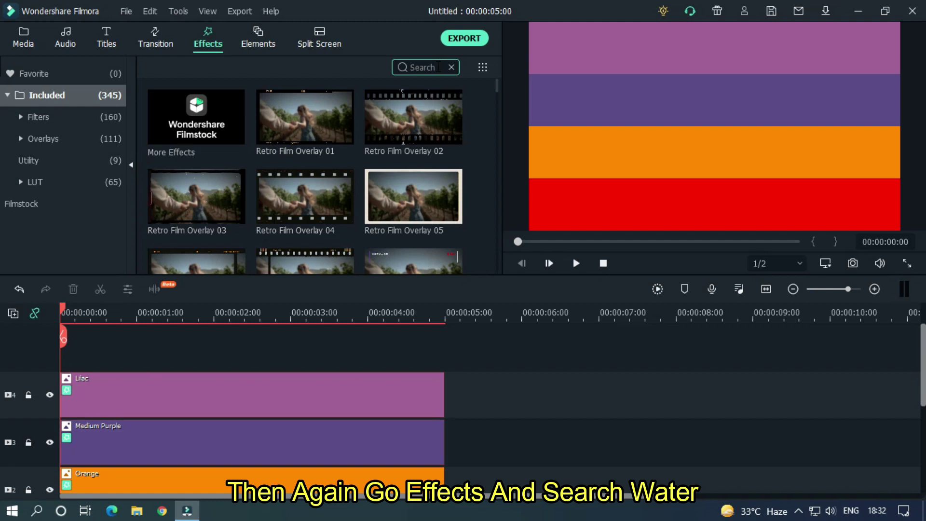
left_click(439, 67)
type("water")
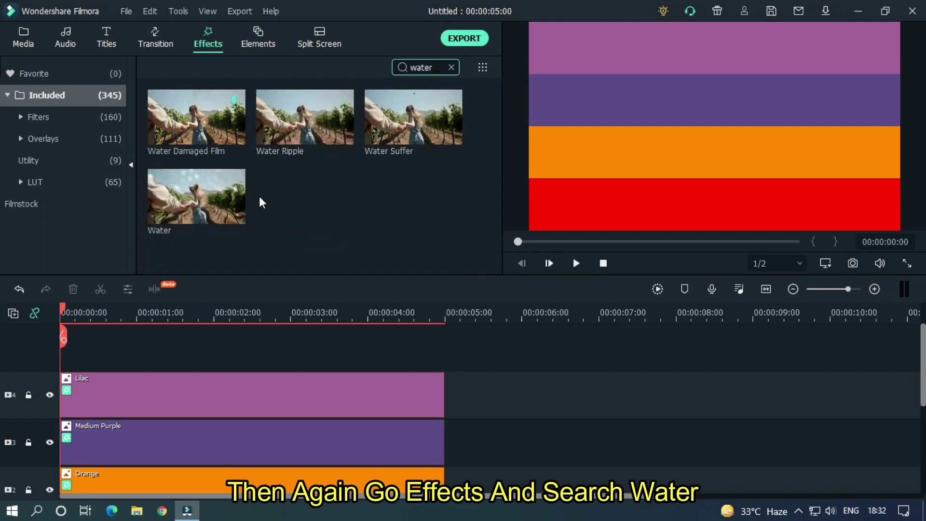
left_click_drag(232, 211, 63, 366)
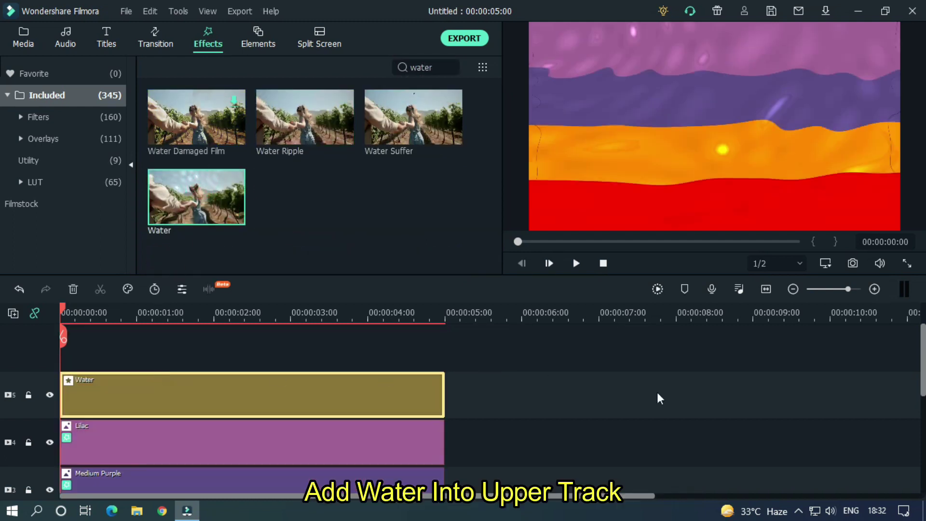
Play back the preview to watch the colour bands ripple.
left_click_drag(922, 367, 922, 403)
left_click(741, 414)
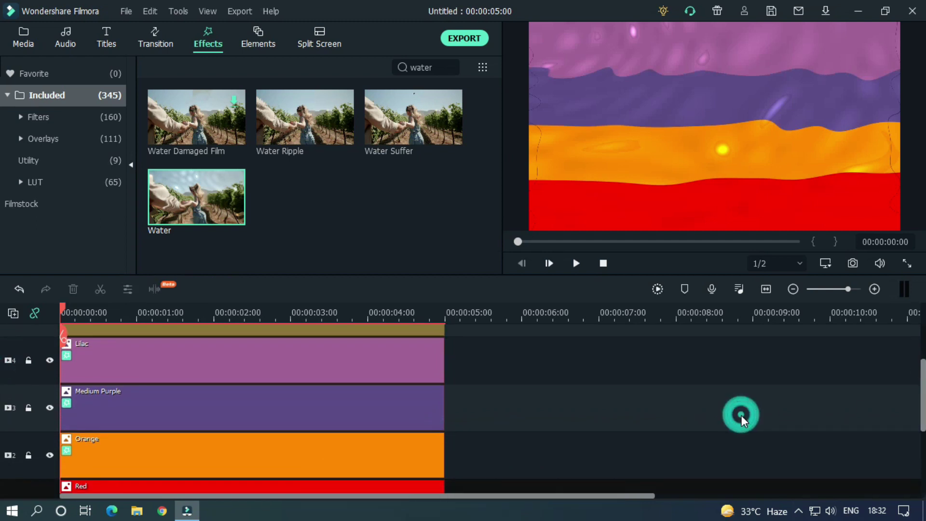
key("space")
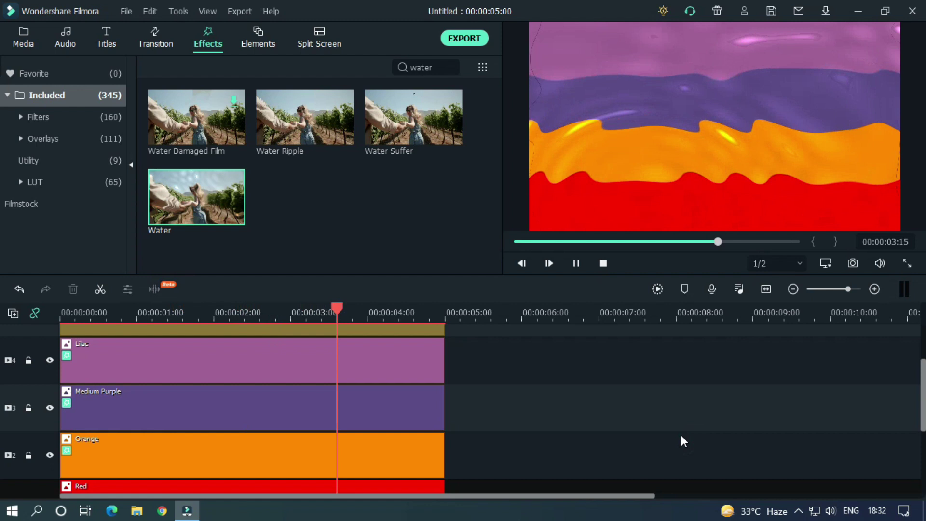
Select all clips, extend them to about 10 seconds, and play the preview.
scroll(599, 314, "down", 2)
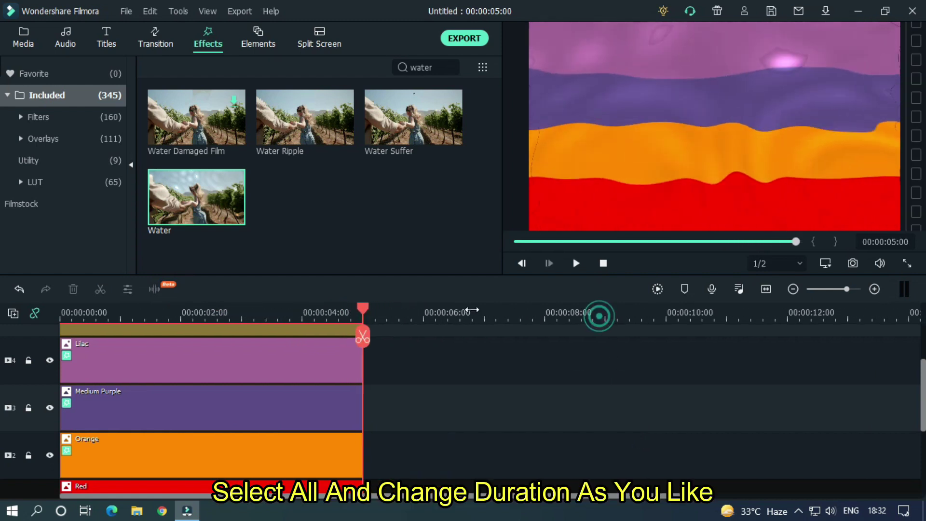
scroll(2, 425, "down", 2)
left_click_drag(439, 425, 241, 304)
left_click_drag(337, 386, 615, 391)
key("space")
Open the Water effect clip's settings and close them unchanged.
left_click(687, 384)
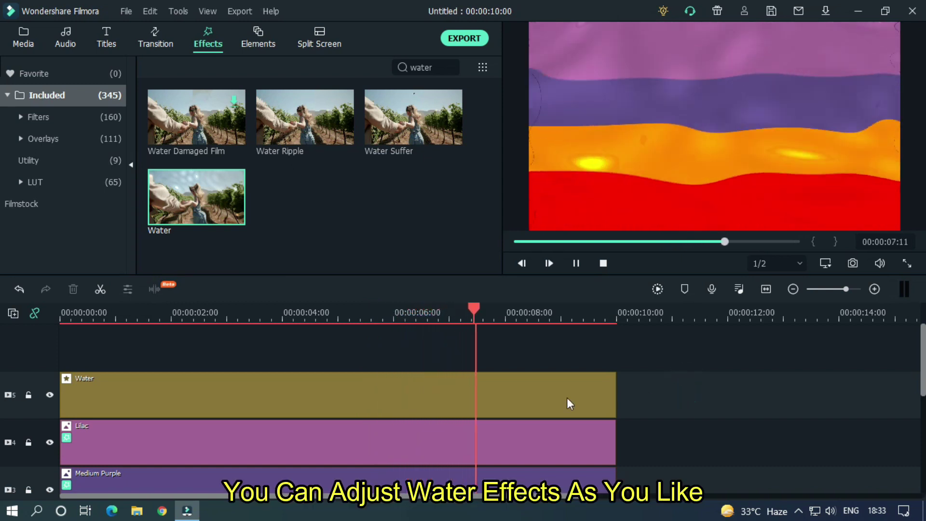
left_click(336, 400)
double_click(336, 399)
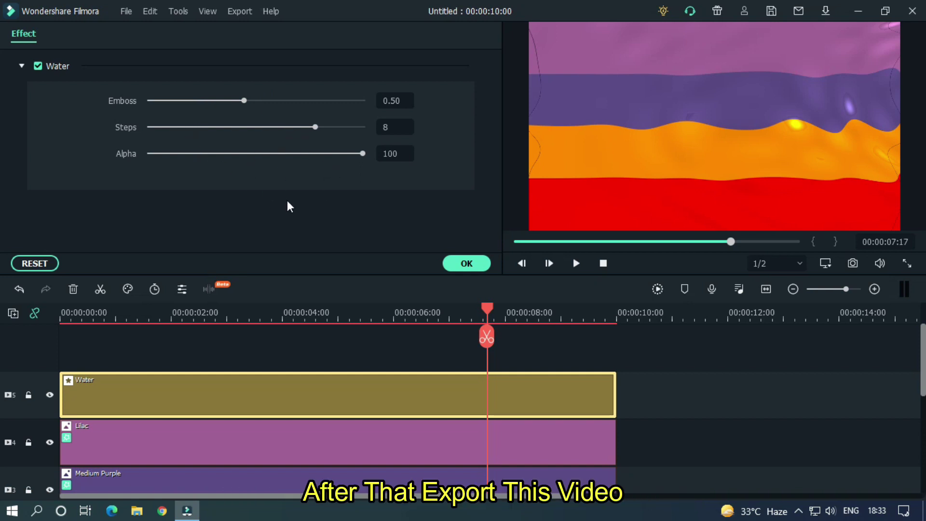
left_click(465, 263)
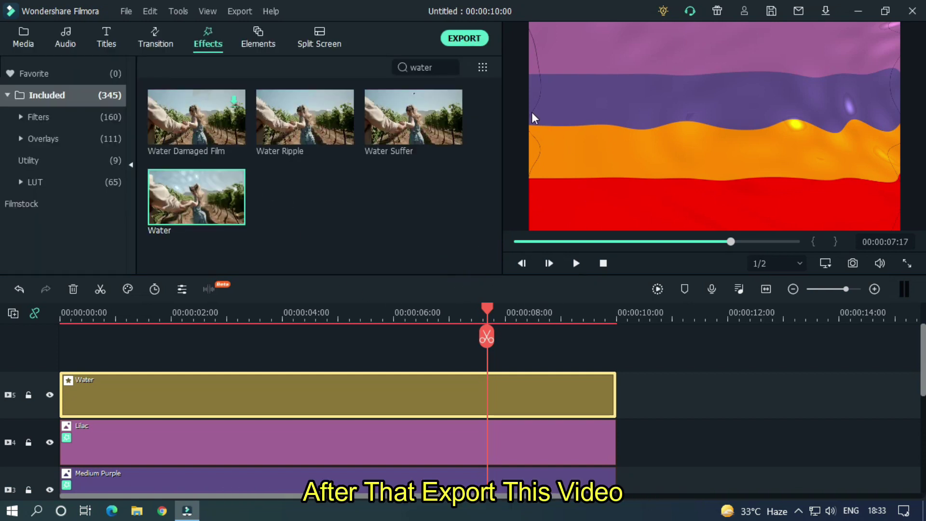
Export the project as 'Floate Textt' and close the finished export window.
left_click(458, 42)
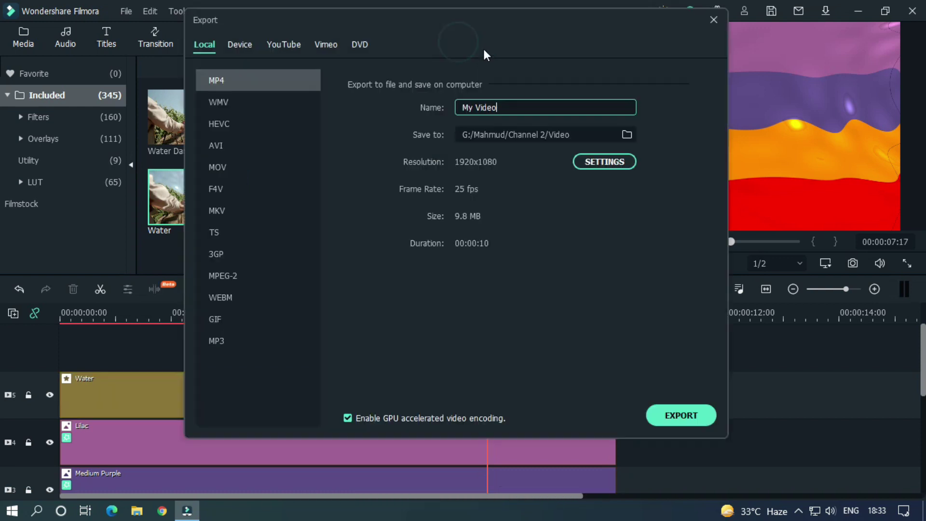
triple_click(525, 107)
type("Floate Textt")
left_click(692, 413)
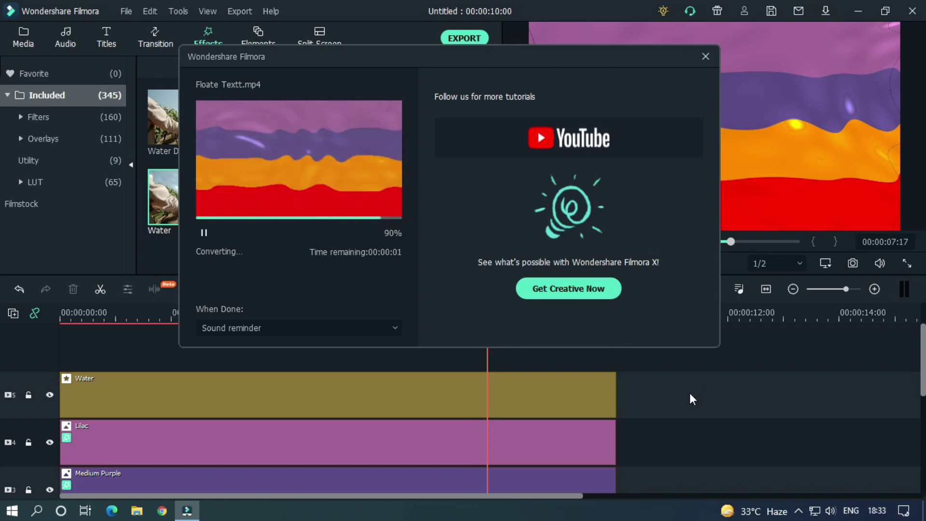
left_click(356, 328)
Select every clip on the timeline and delete them all.
left_click(23, 39)
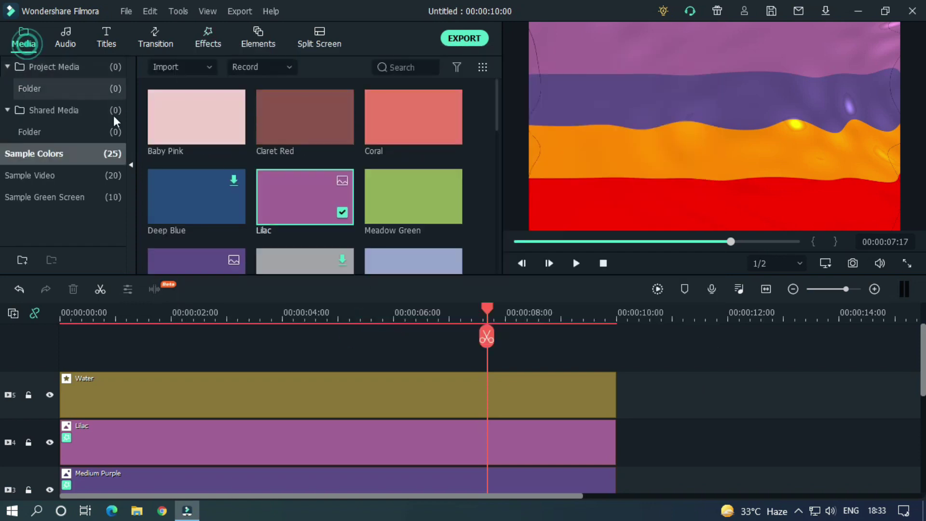
left_click(77, 67)
scroll(751, 416, "down", 3)
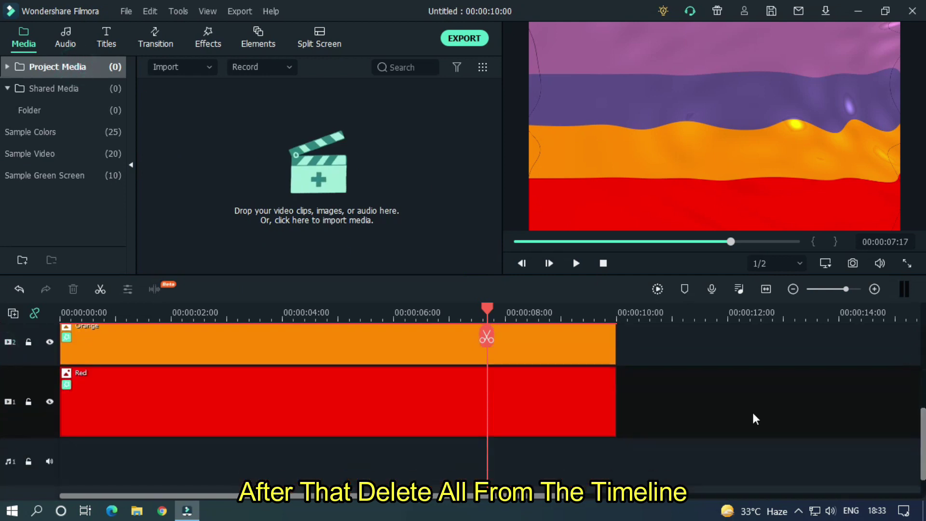
left_click_drag(711, 415, 288, 275)
key("Delete")
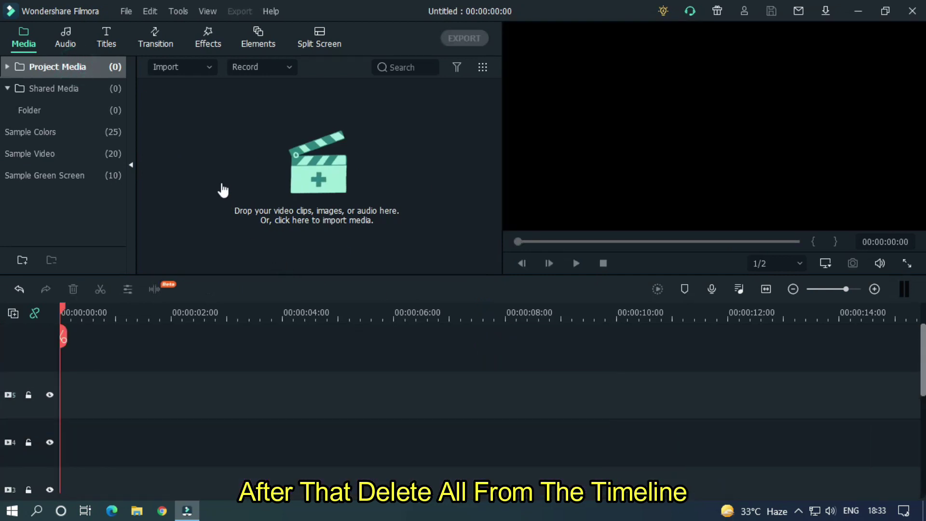
Import the exported Floate Textt video from its tutorial folder.
left_click(223, 190)
left_click(74, 93)
left_click(66, 111)
scroll(454, 137, "down", 2)
left_click_drag(454, 138, 457, 108)
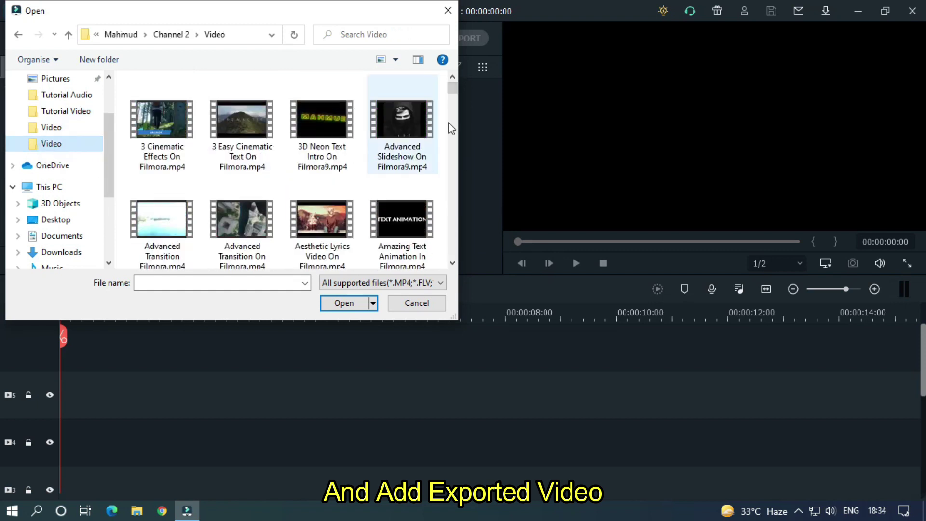
scroll(453, 122, "down", 2)
left_click_drag(453, 122, 442, 160)
double_click(162, 198)
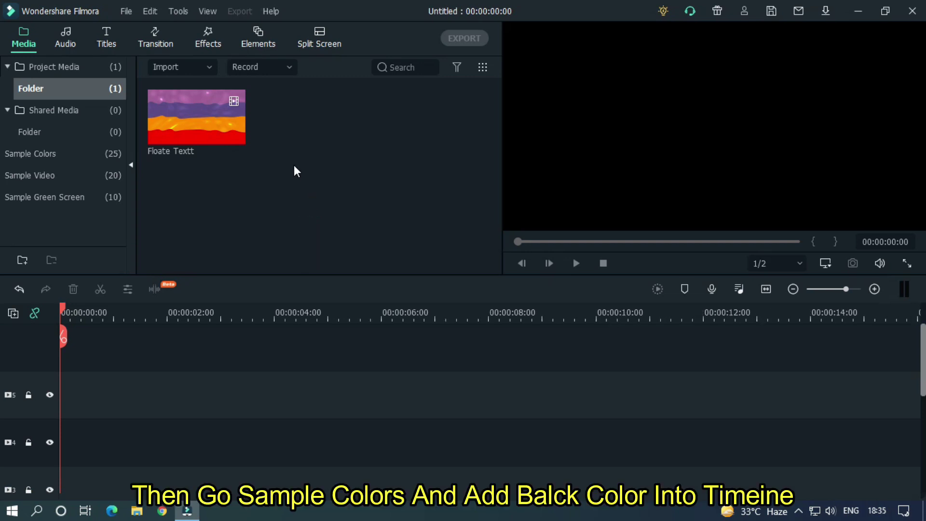
Add a Black sample colour clip and move it to the bottom track.
left_click(54, 156)
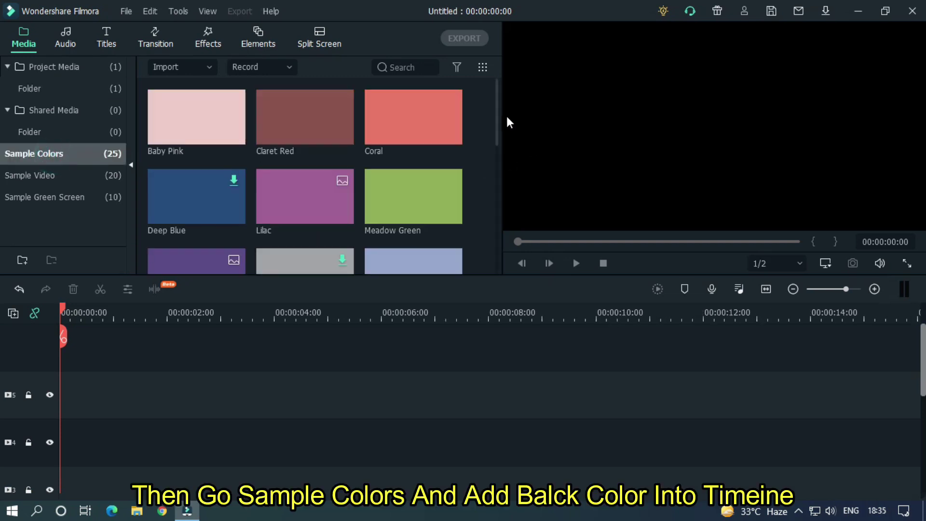
left_click_drag(496, 102, 496, 175)
left_click_drag(283, 144, 68, 491)
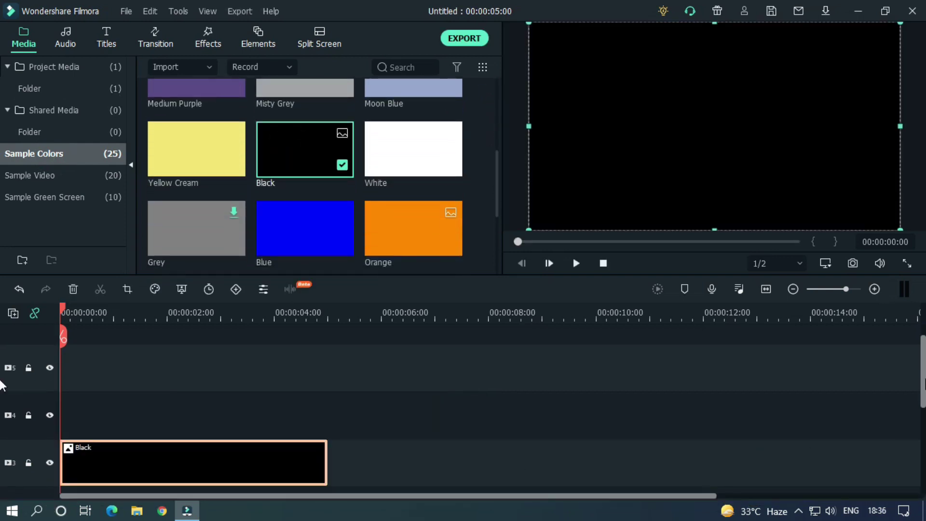
left_click_drag(181, 353, 172, 442)
Add a Default Title above the Black clip and type WATER into it.
left_click(108, 46)
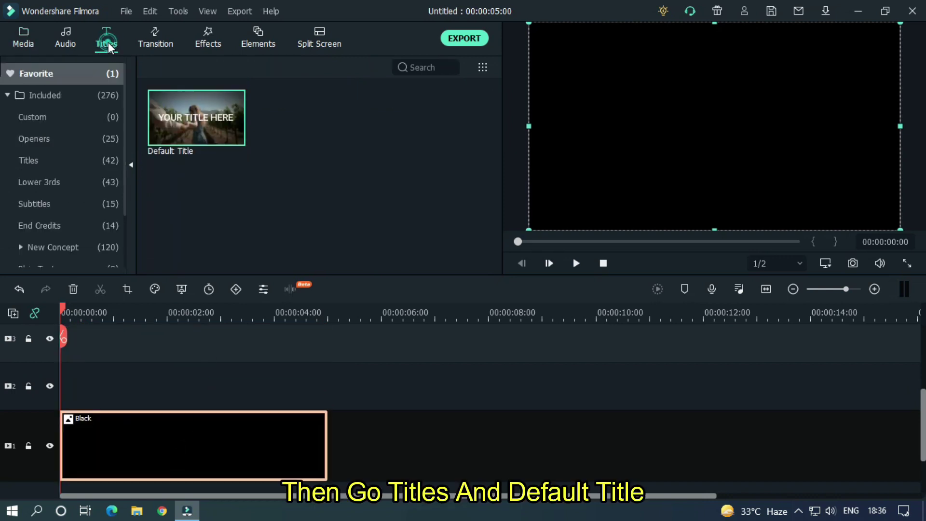
left_click_drag(193, 122, 177, 389)
double_click(183, 390)
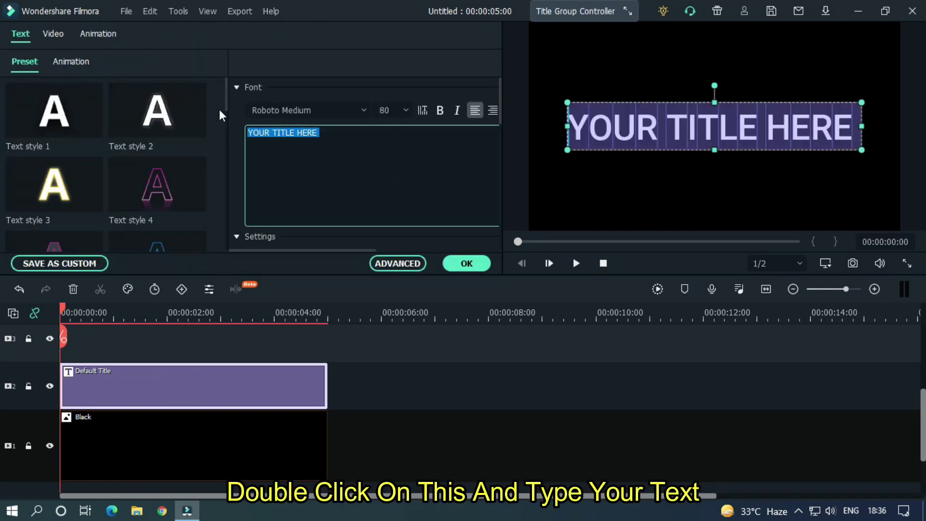
type("WATER")
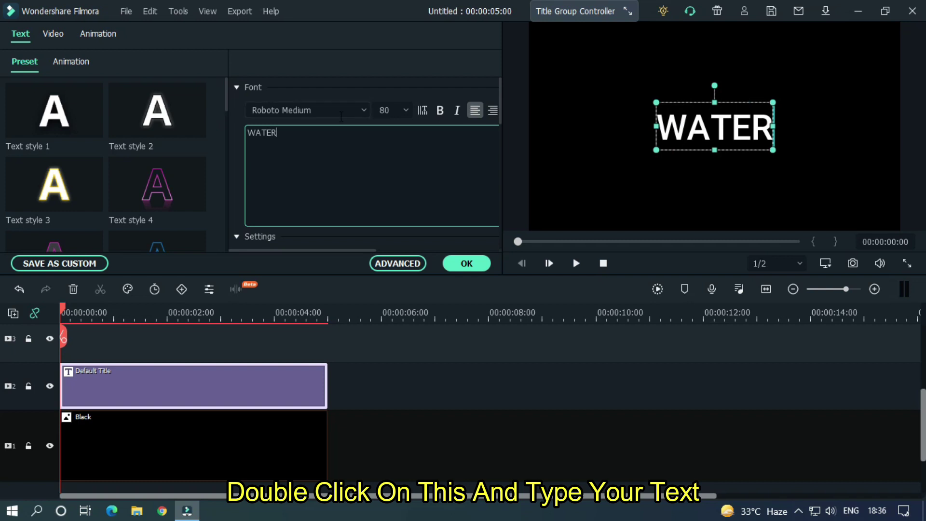
Change the title font to Showcard Gothic.
left_click(341, 112)
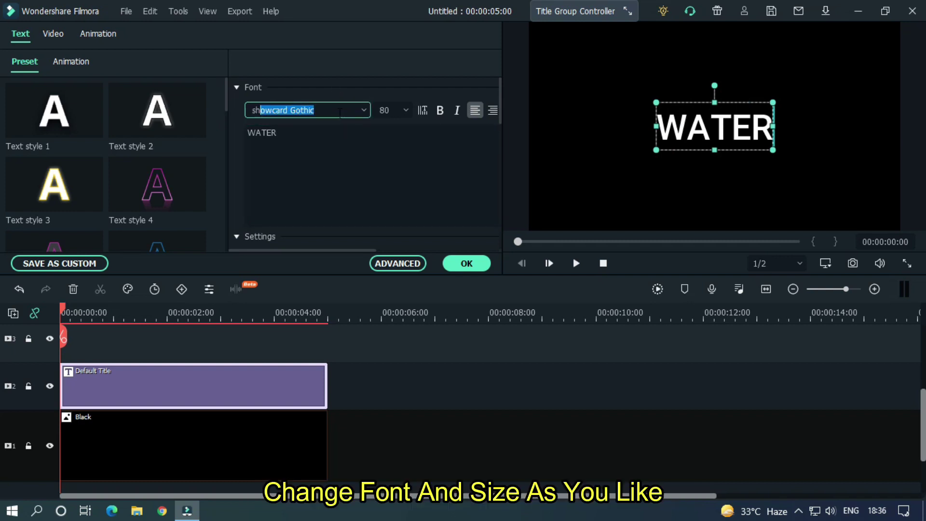
key("Return")
left_click(390, 106)
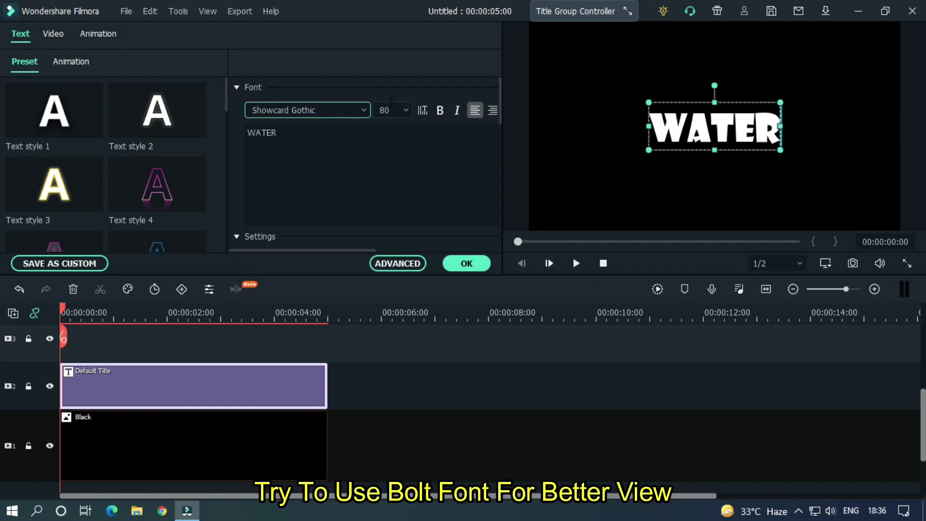
Set WATER to size 180, fill it bright green (#00ff00), and apply the text edits.
type("180")
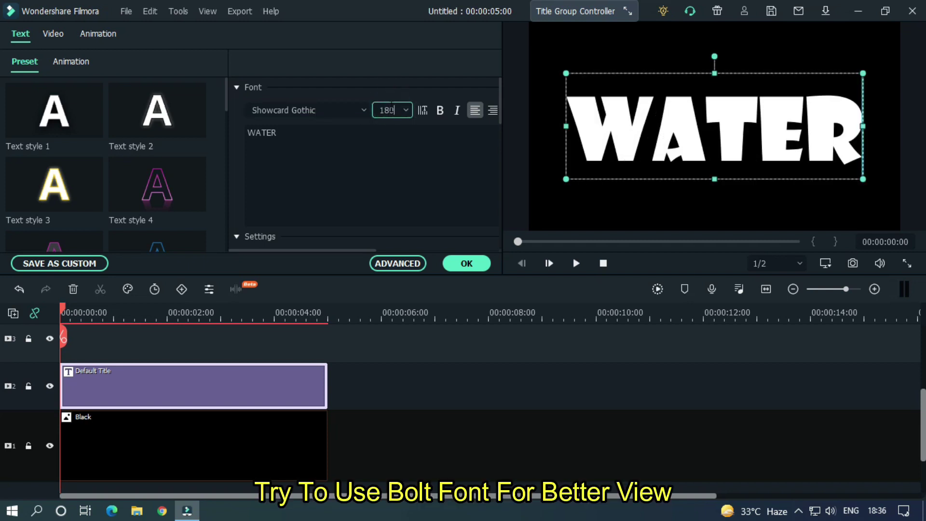
left_click(397, 264)
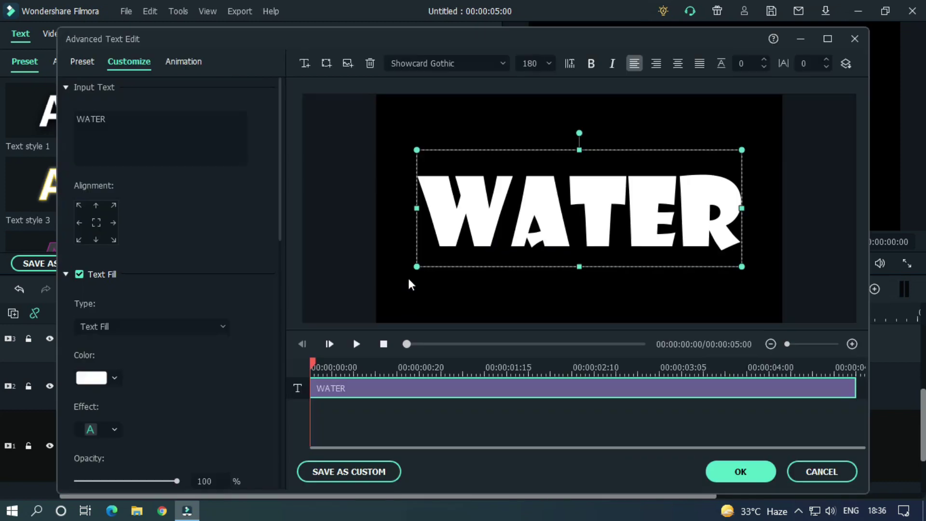
left_click(96, 380)
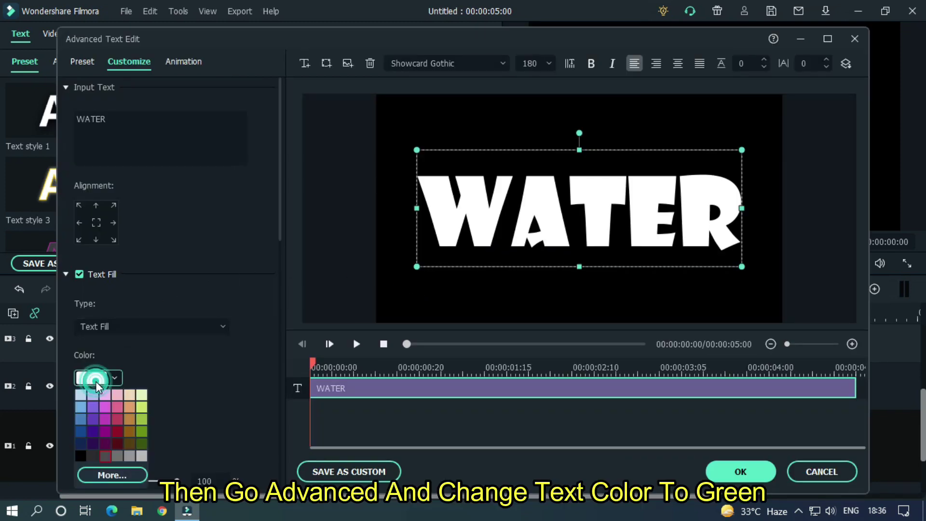
left_click(109, 477)
left_click(135, 262)
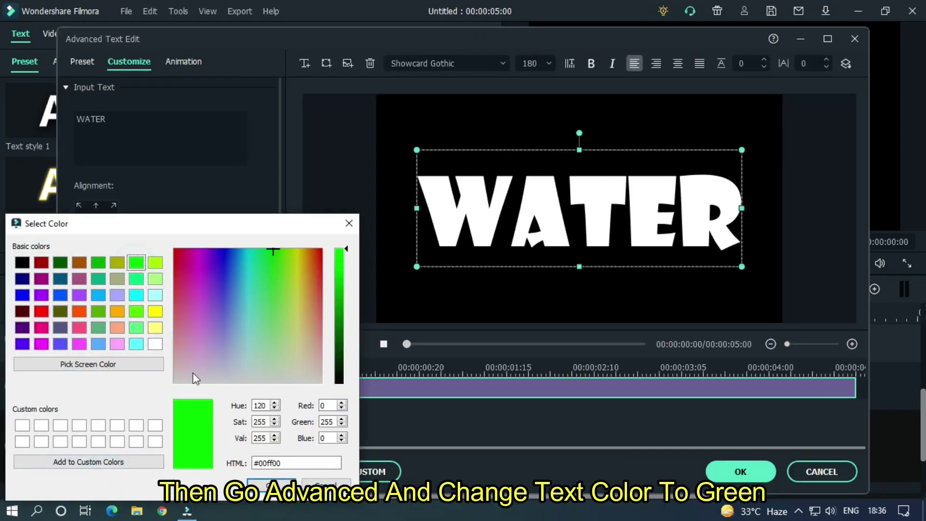
left_click(266, 486)
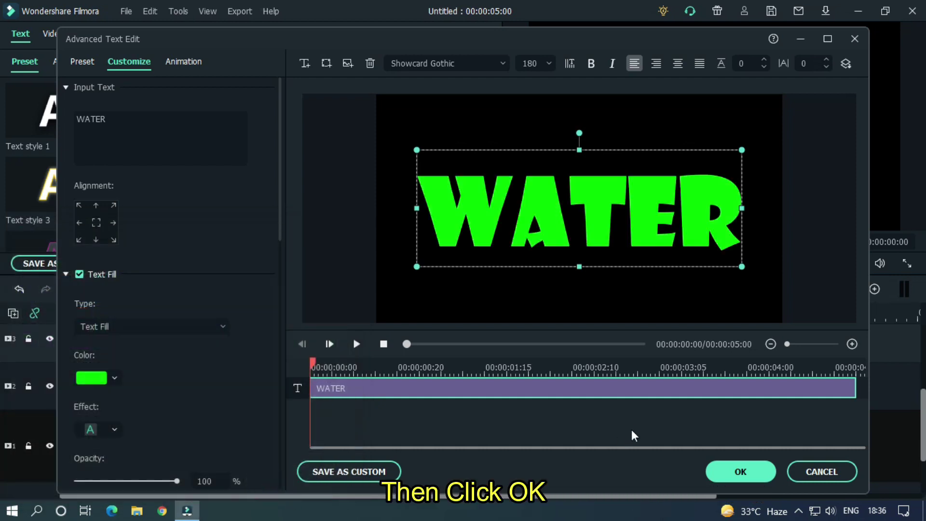
left_click(741, 473)
left_click(494, 427)
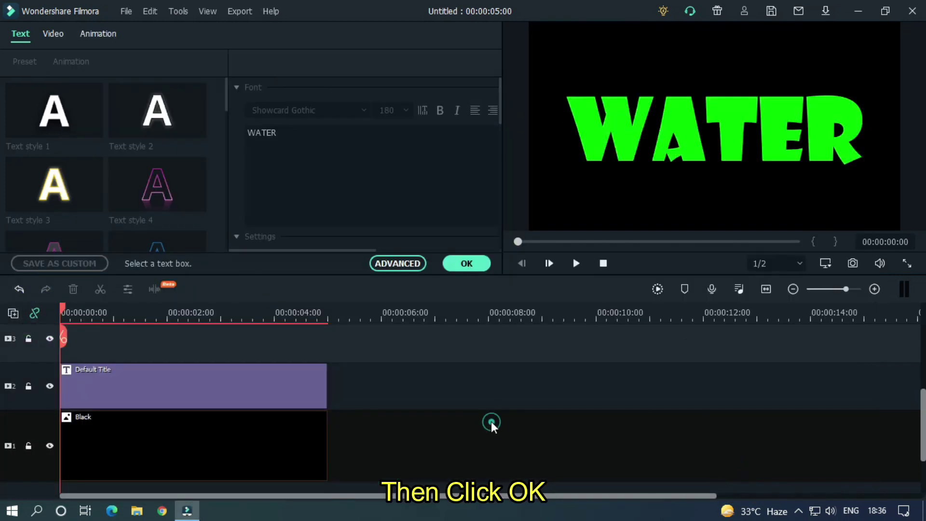
Close the text panel and capture a Snapshot_1 still of the green WATER frame.
left_click(466, 264)
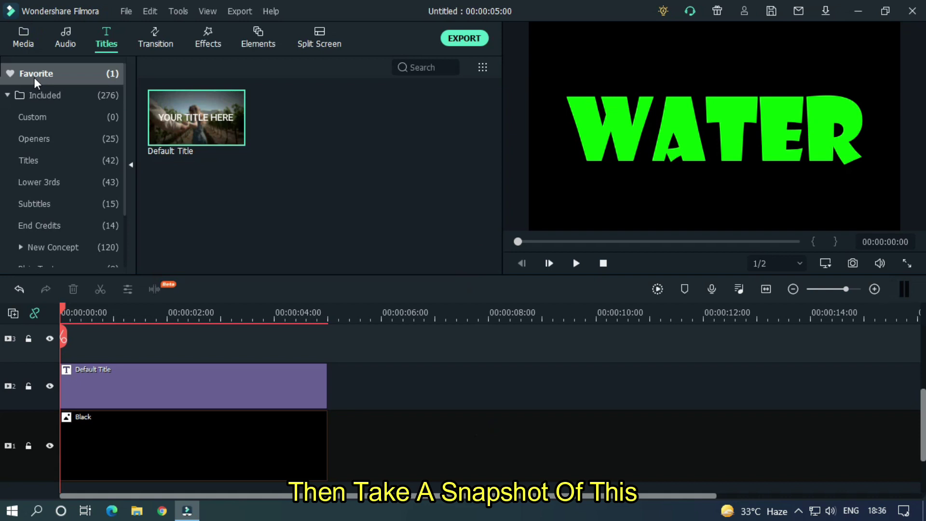
left_click(24, 43)
left_click(68, 68)
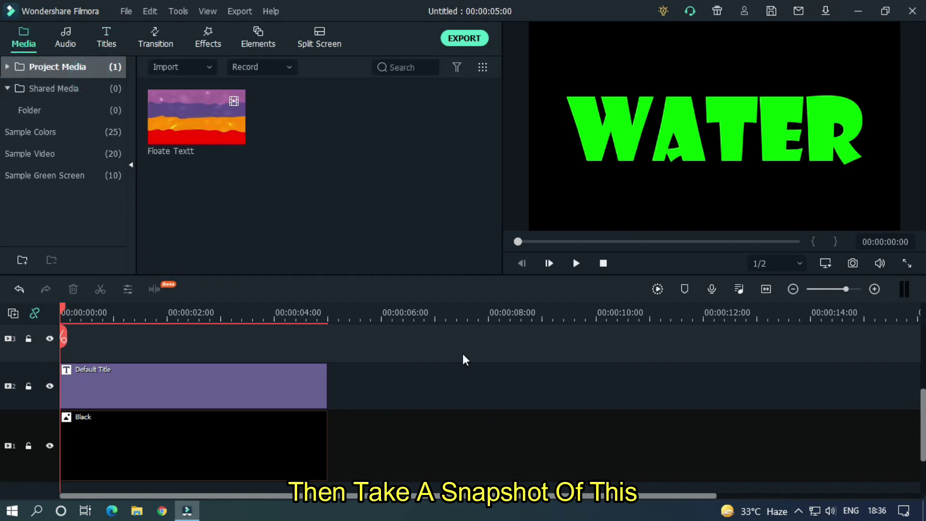
left_click(851, 262)
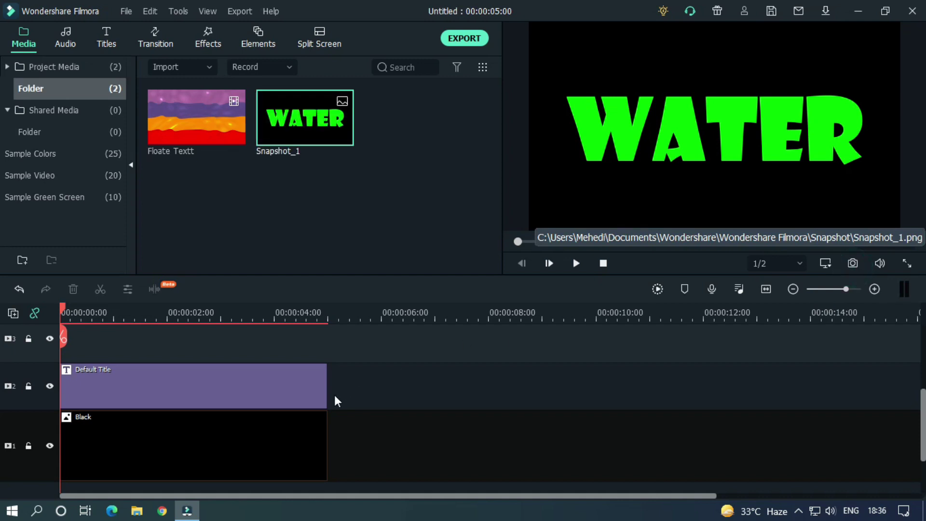
Replace the timeline clips with Floate Textt on track 1 and a 10-second Snapshot_1 above.
left_click_drag(383, 447, 263, 369)
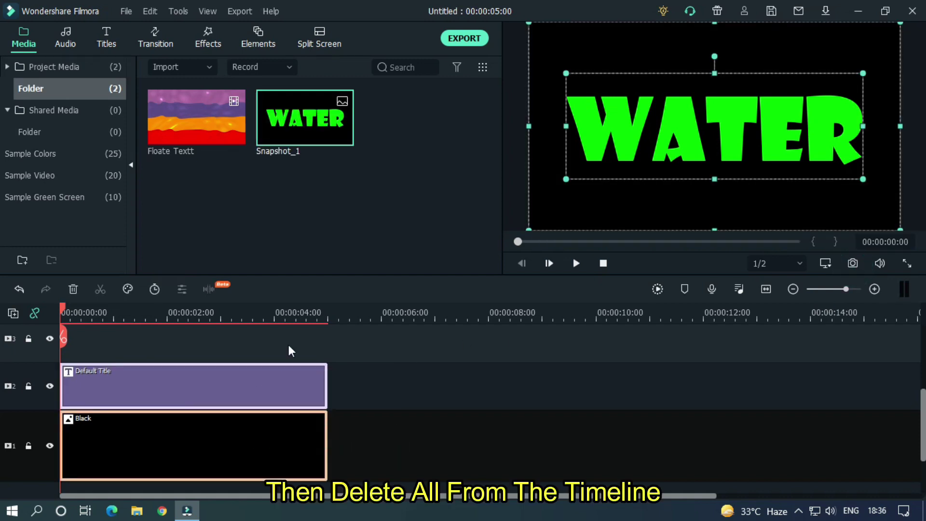
key("Delete")
left_click_drag(181, 115, 65, 447)
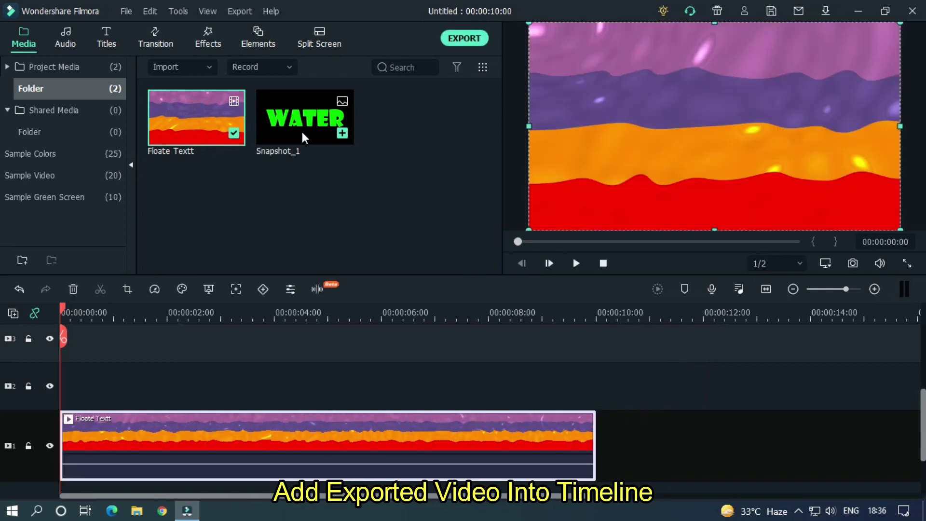
left_click_drag(318, 113, 63, 386)
left_click_drag(328, 376, 595, 383)
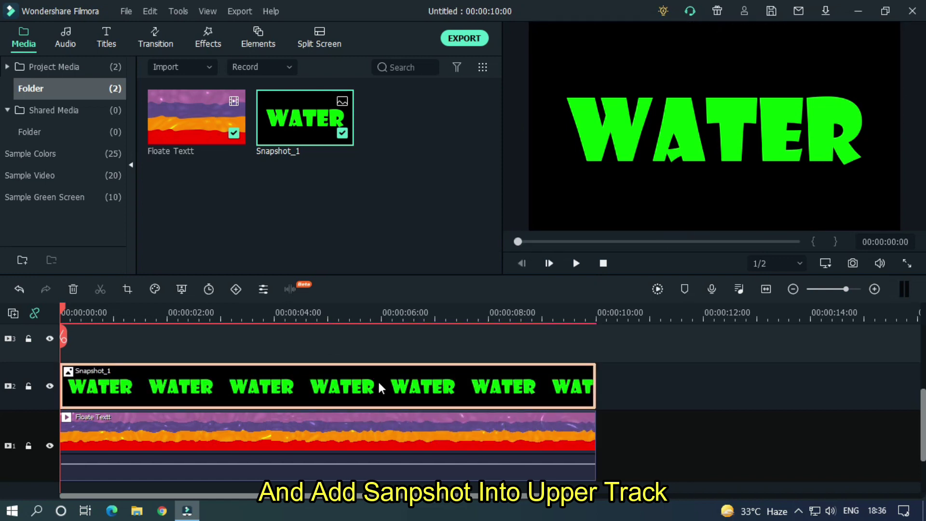
Turn on Chroma Key for Snapshot_1 and sample the green WATER letters to key them out.
double_click(296, 384)
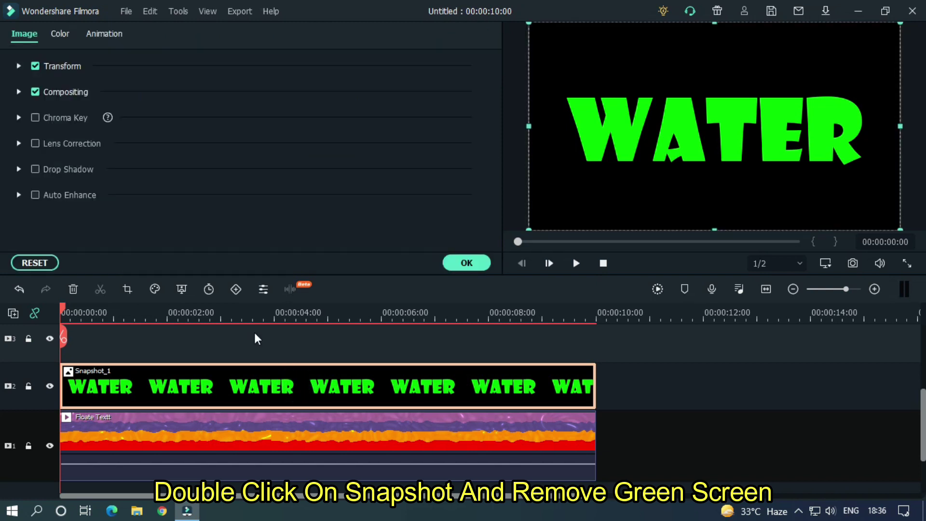
left_click(21, 119)
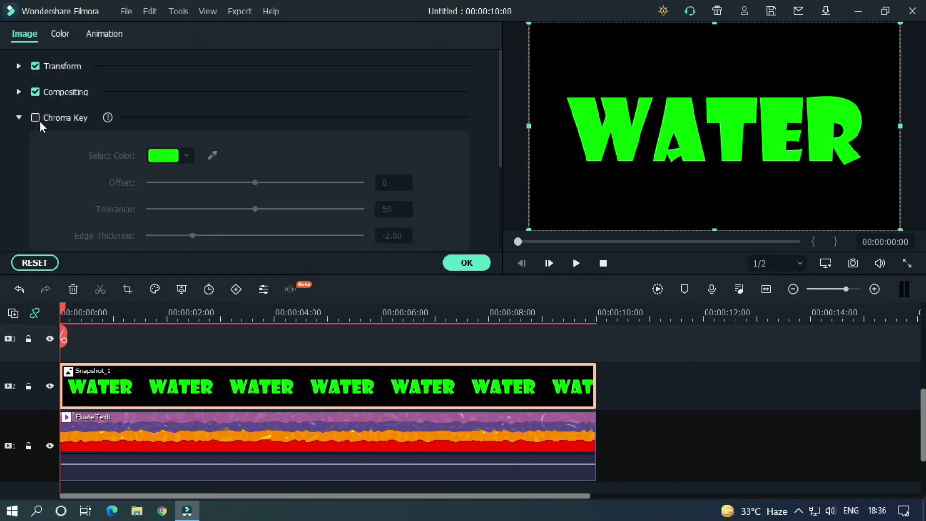
left_click(39, 122)
left_click(213, 155)
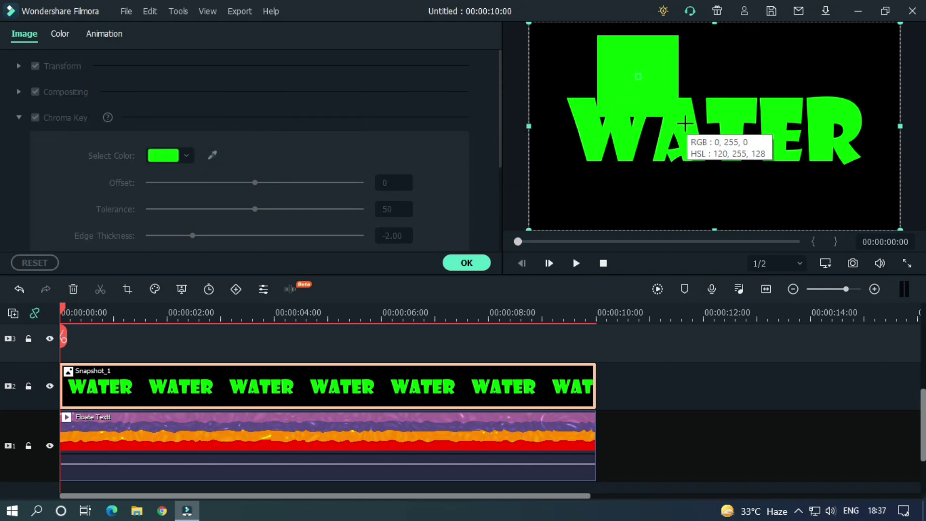
left_click(684, 124)
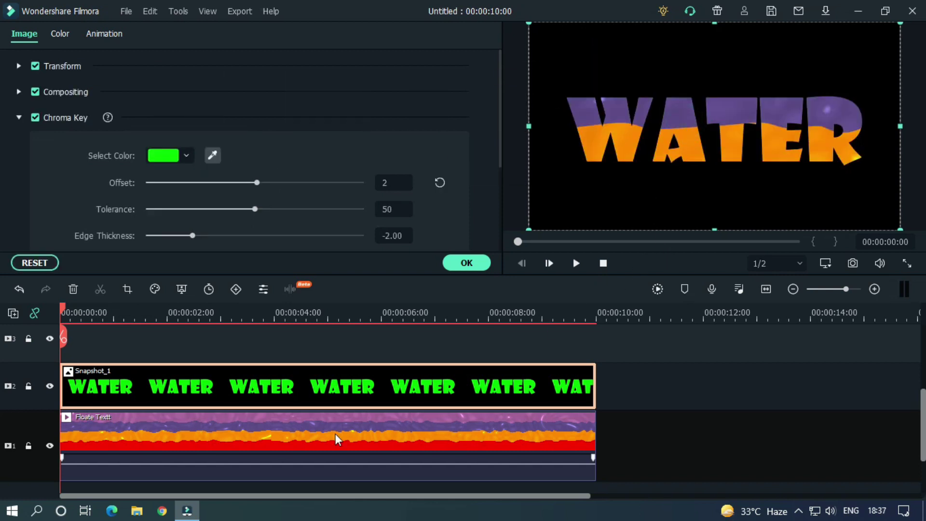
left_click(185, 439)
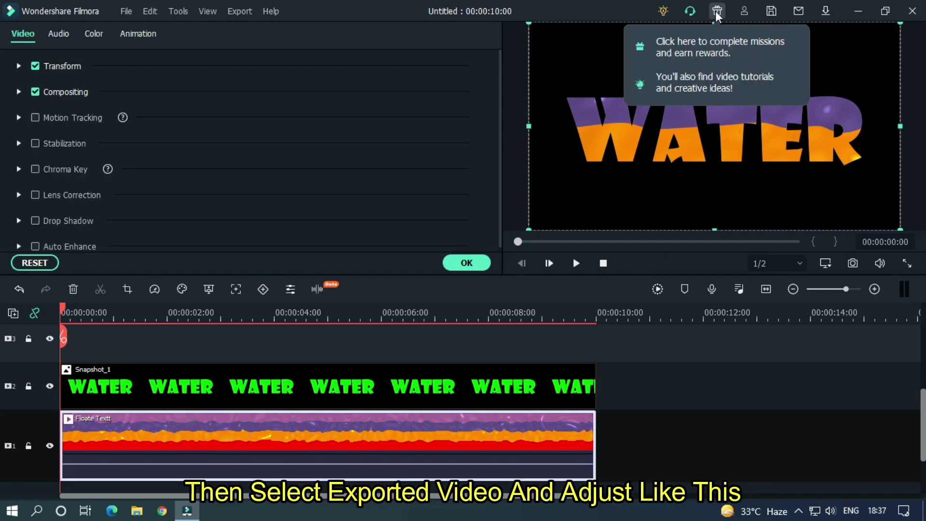
Squeeze the Floate Textt video from top and bottom to the letters' height and confirm.
left_click_drag(714, 22, 716, 96)
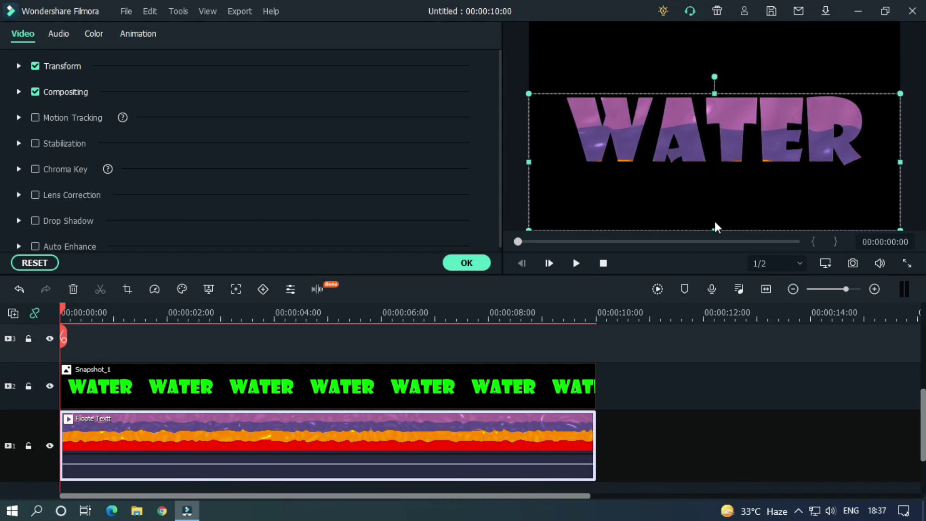
left_click_drag(715, 230, 724, 165)
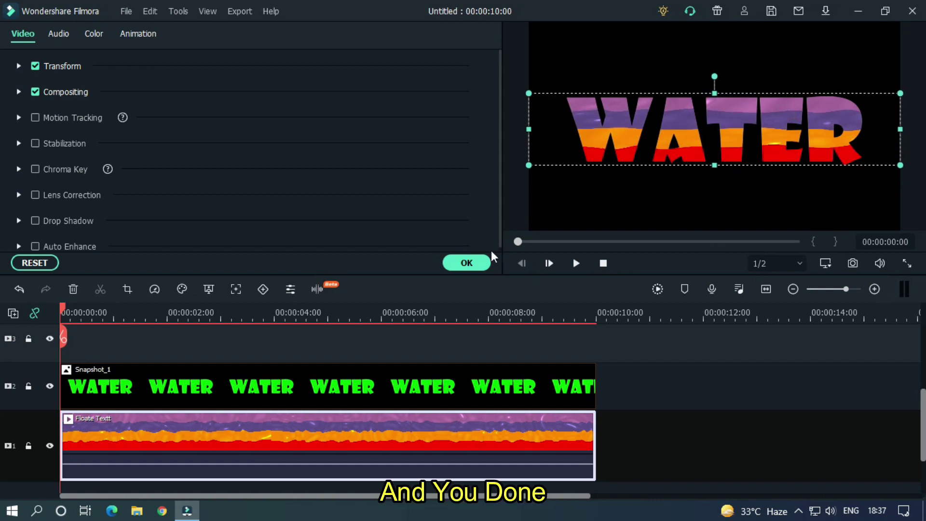
left_click(467, 263)
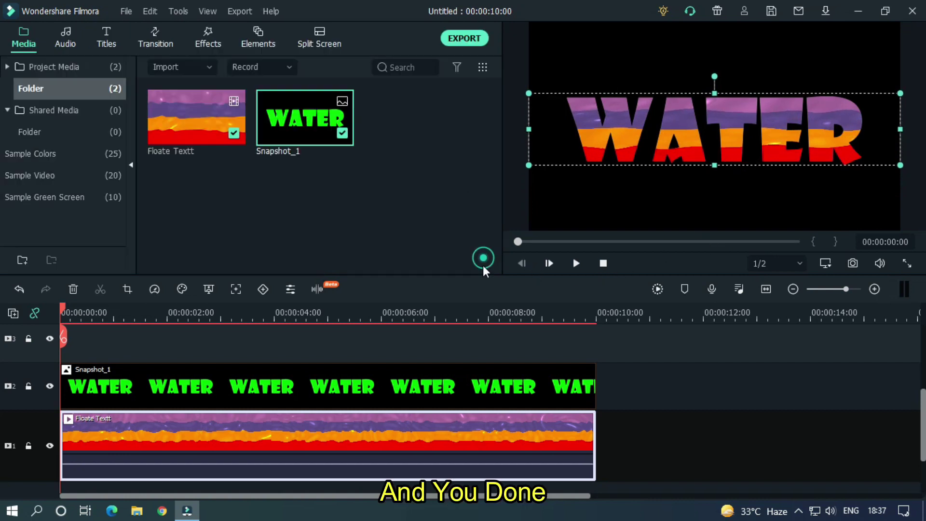
Render the timeline preview and play back the 10-second rippling WATER effect.
left_click(658, 289)
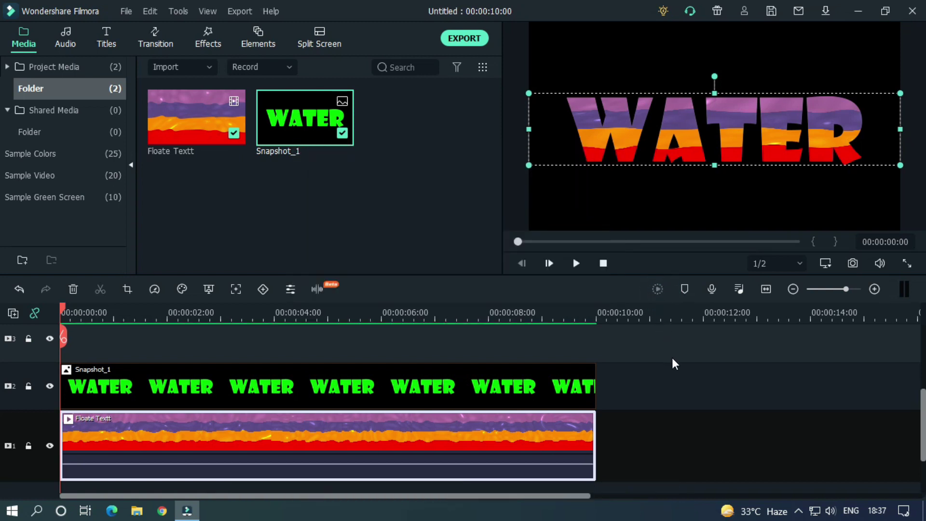
left_click(690, 386)
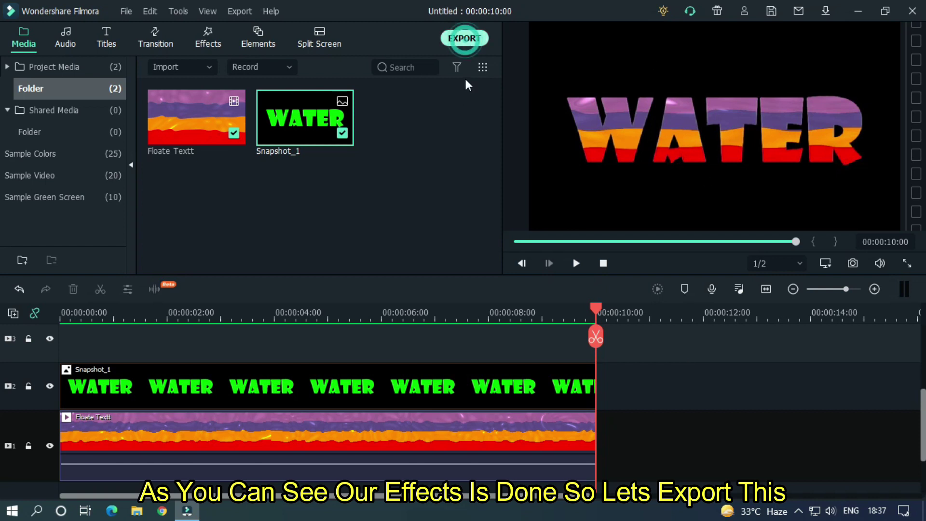
Replace the default export file name with 'WAter Text'.
triple_click(520, 100)
type("WA")
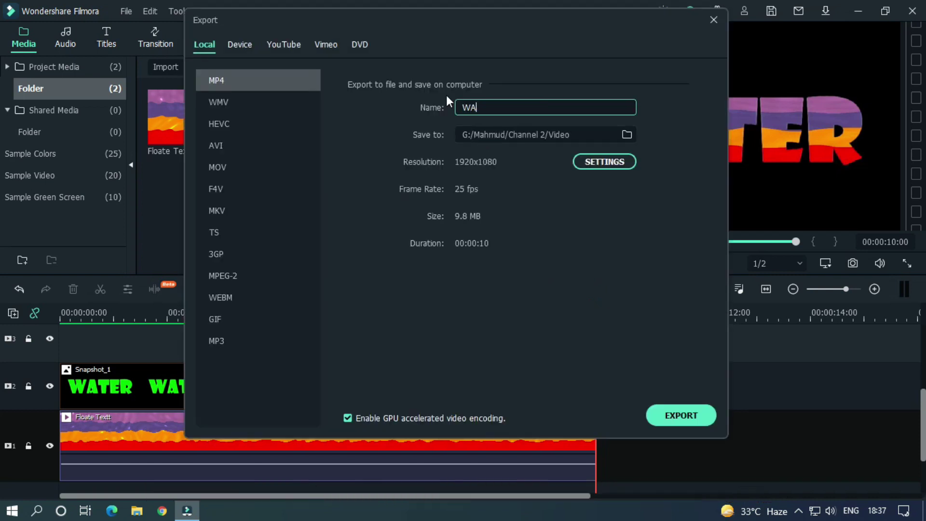